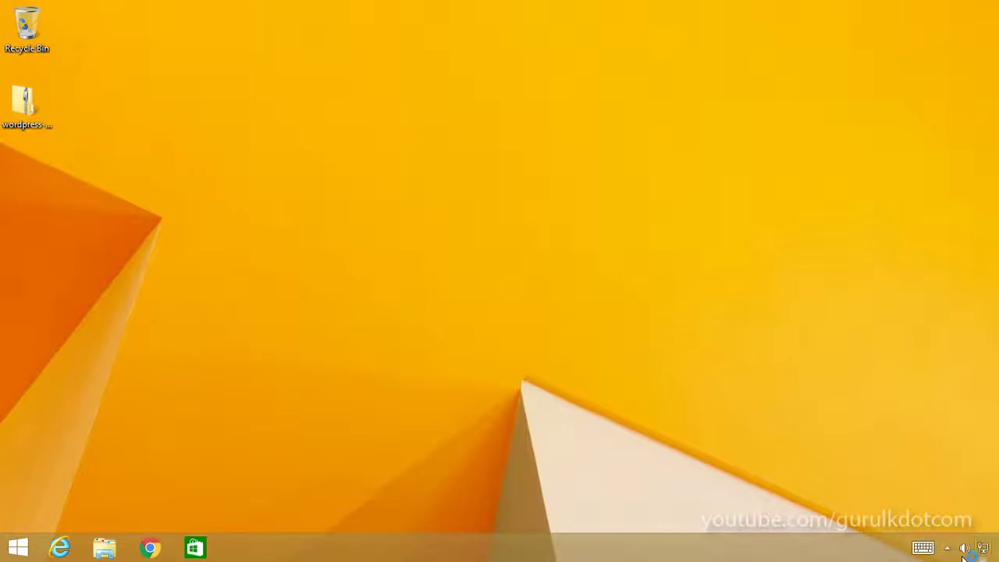
Step: Confirm in XAMPP's tray menu that Apache and MySQL are running, then open the XAMPP Control Panel
left_click(946, 548)
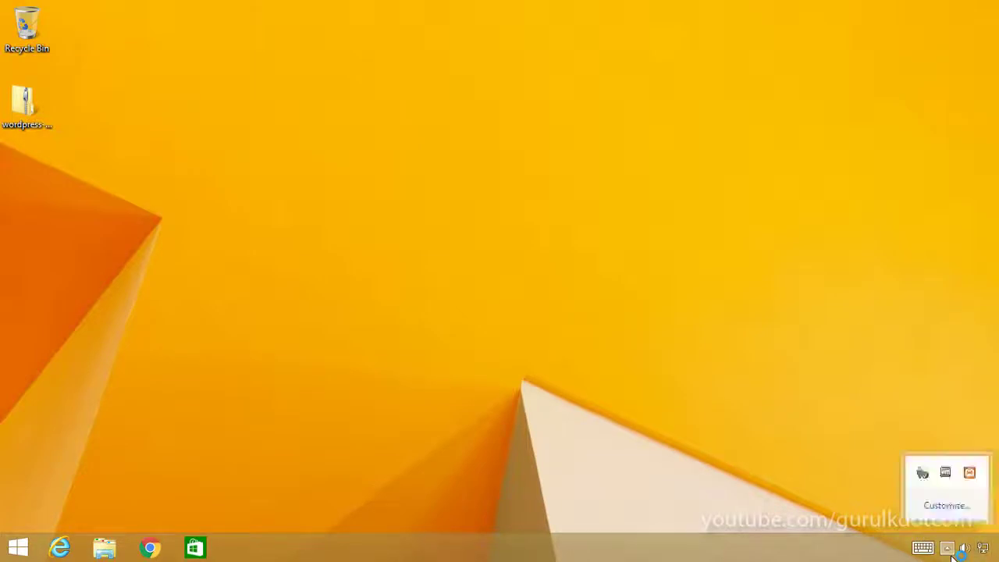
right_click(973, 474)
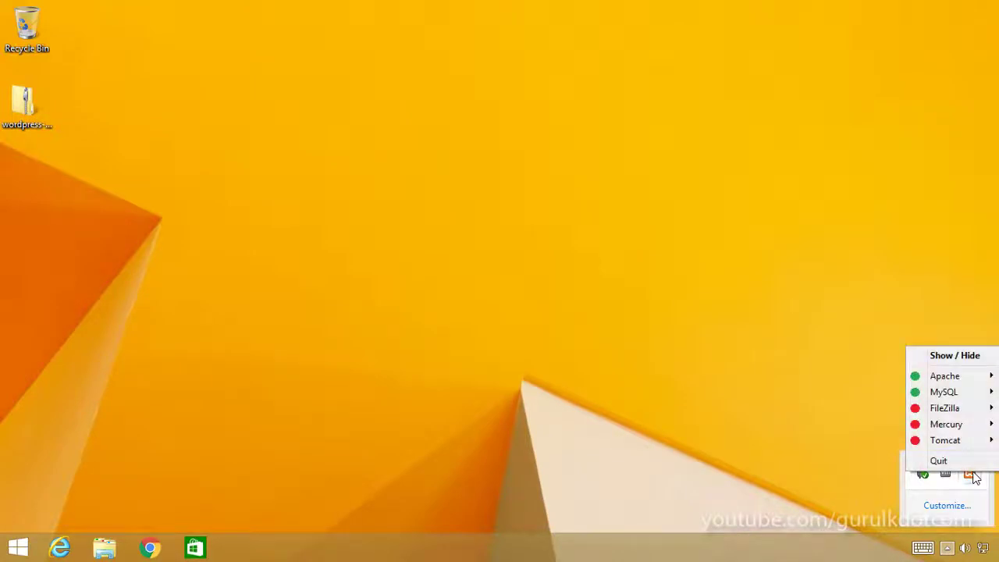
mouse_move(952, 382)
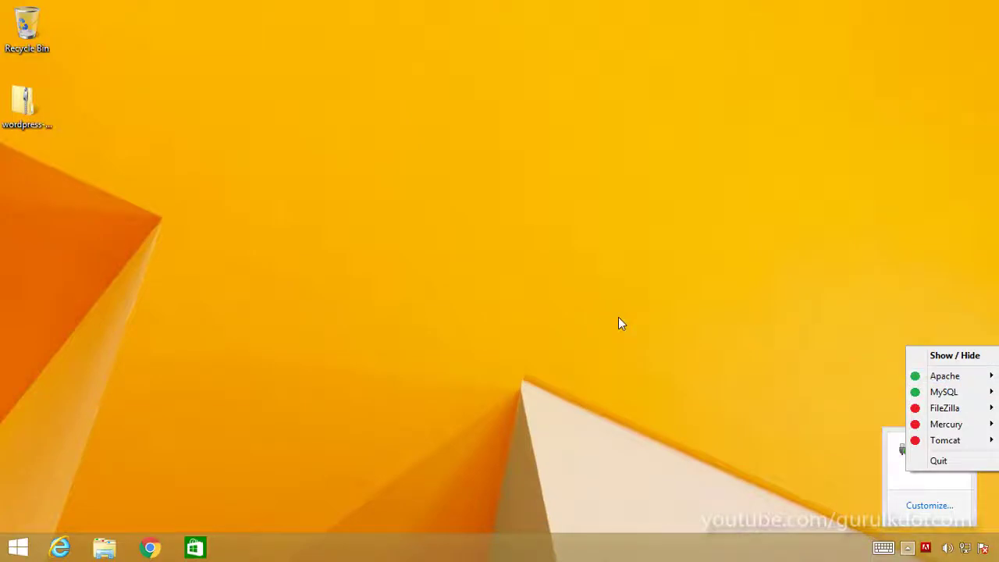
left_click(618, 318)
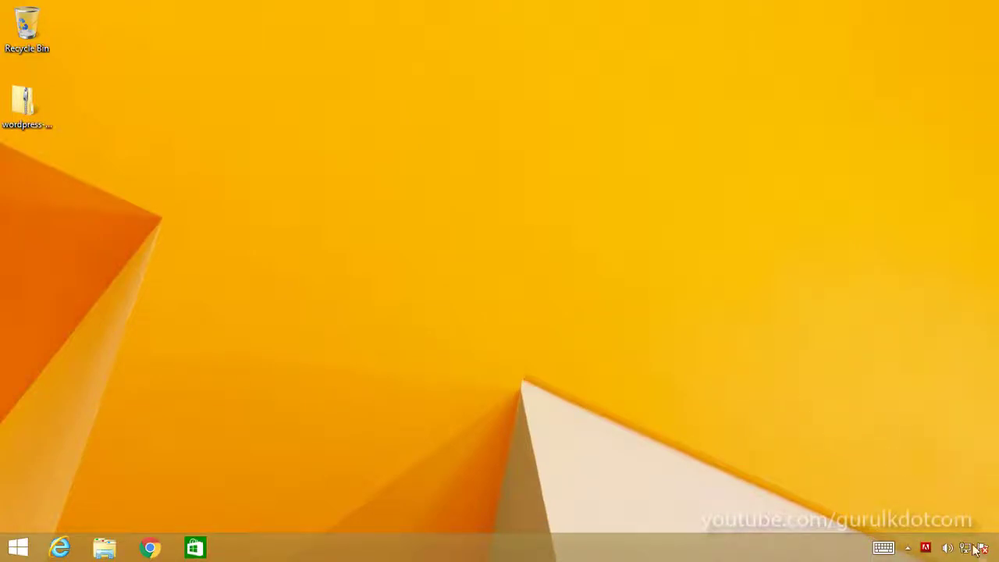
left_click(907, 549)
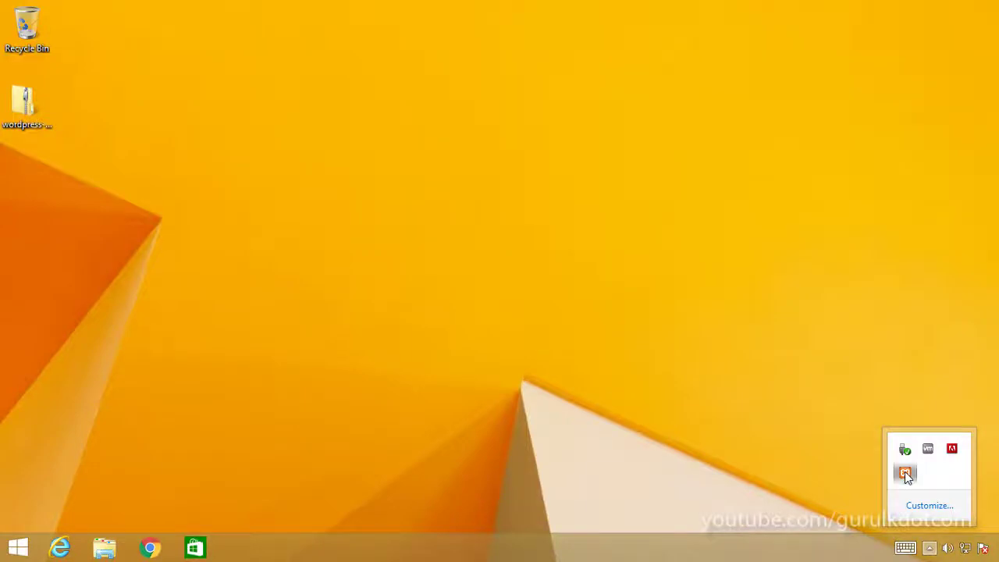
left_click(904, 471)
Step: Centre the XAMPP Control Panel and load Apache's localhost/dashboard page in Chrome, then minimize Chrome
left_click_drag(396, 196, 366, 74)
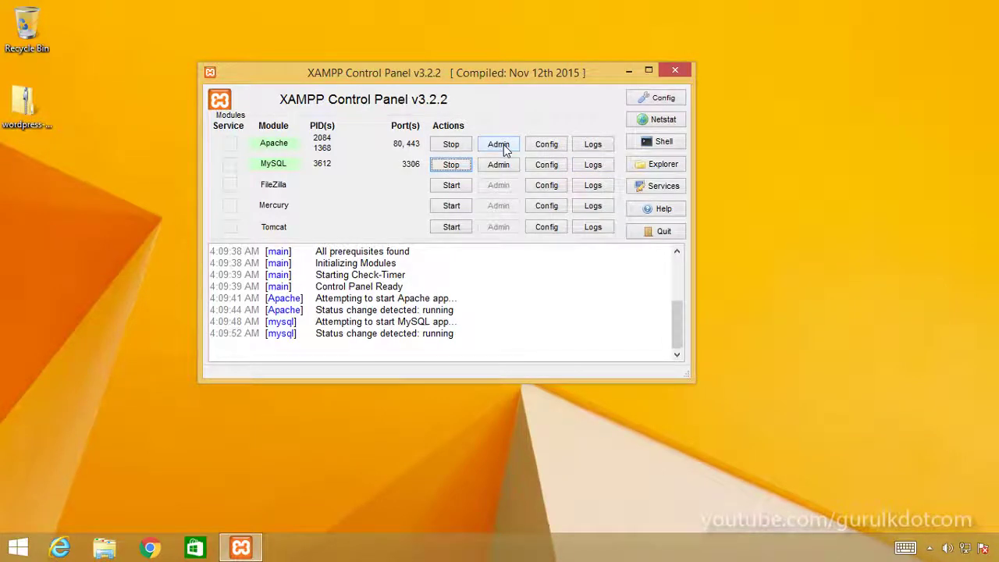
left_click_drag(505, 74, 584, 86)
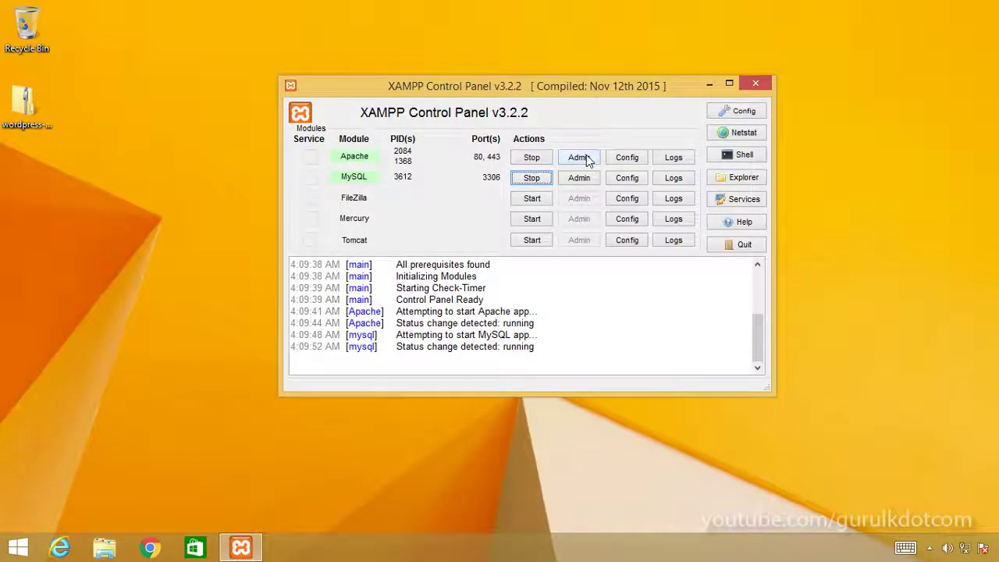
left_click(586, 154)
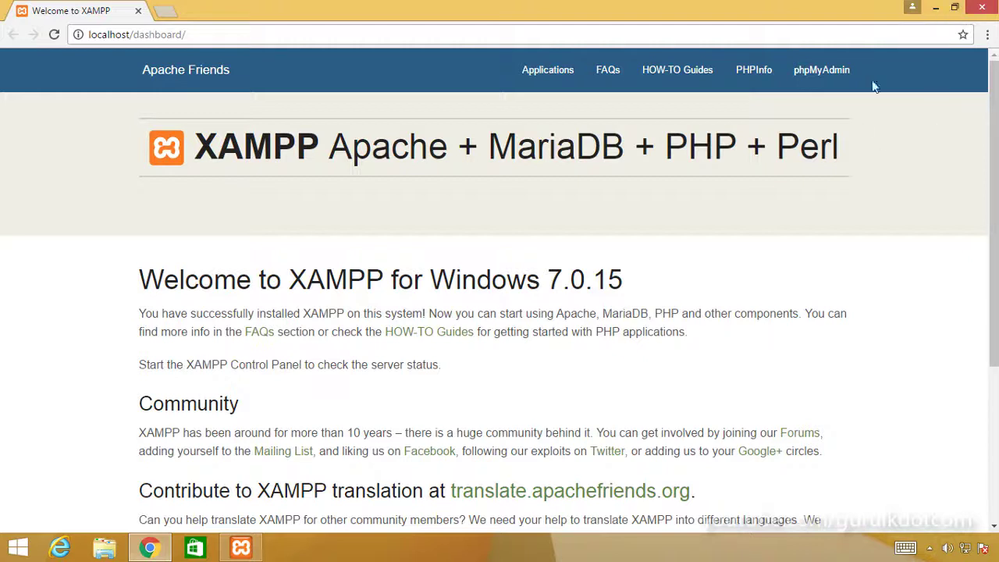
left_click(936, 8)
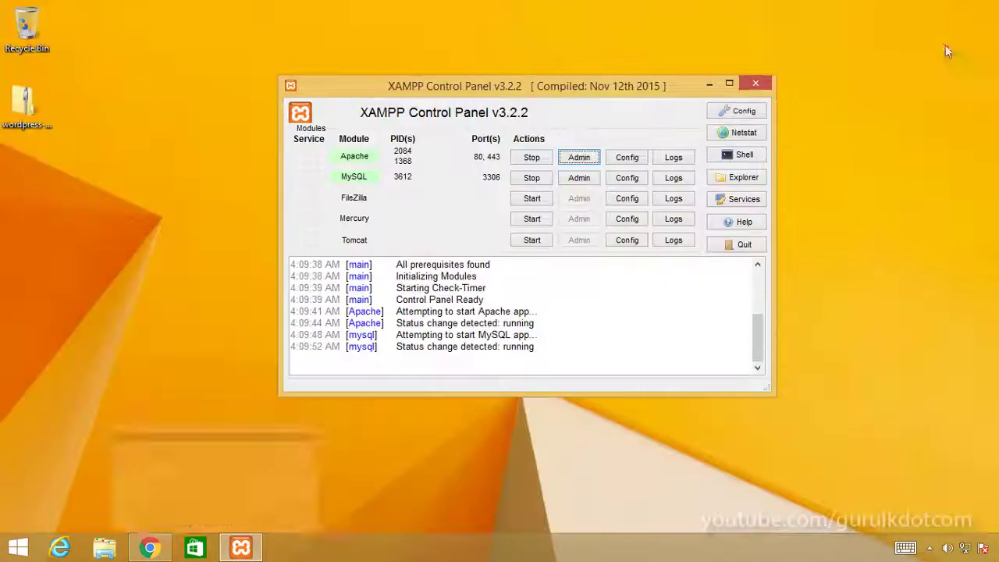
left_click(129, 159)
Step: Open the wordpress-4.7.2 zip and copy its wordpress folder, then go to This PC
left_click(26, 109)
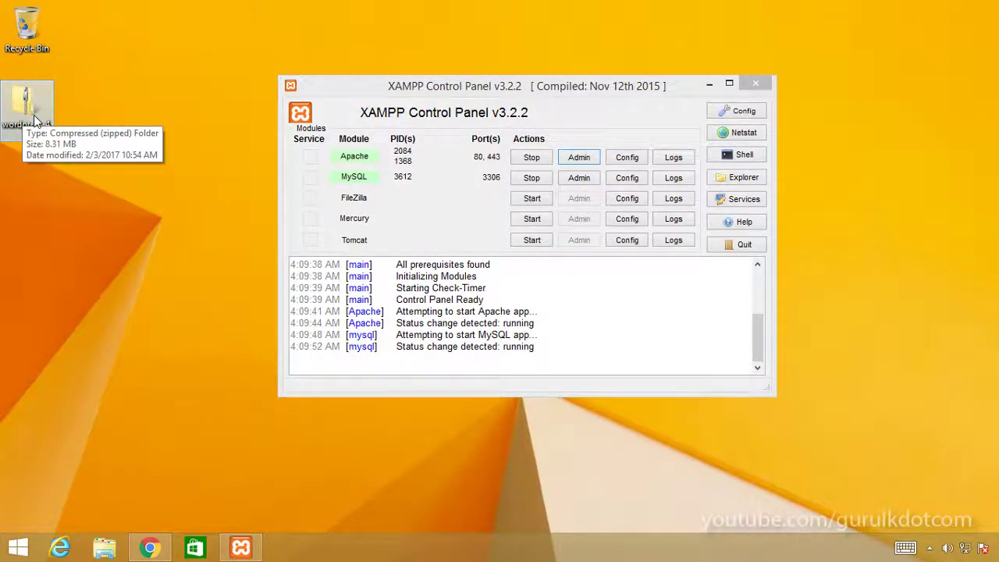
double_click(33, 115)
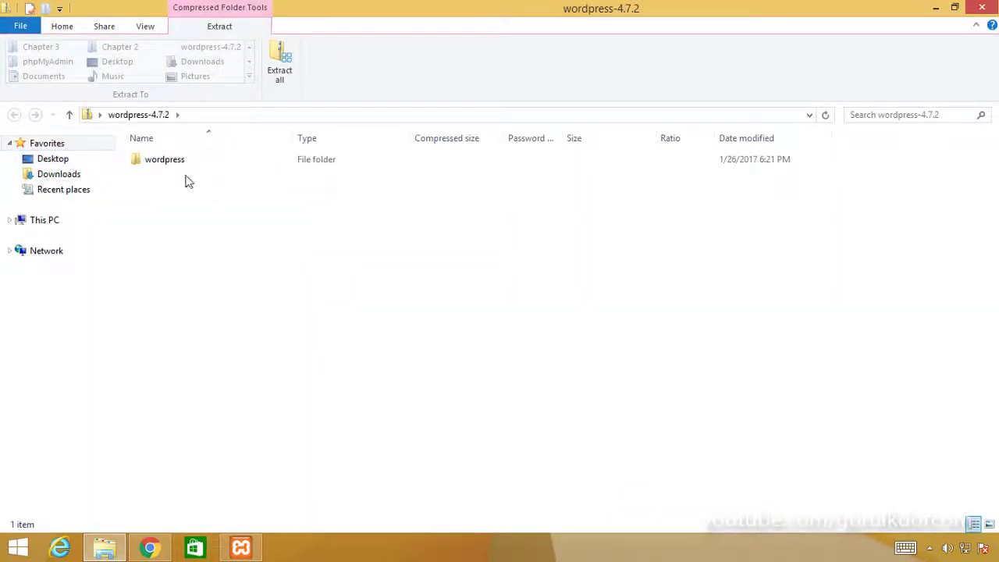
left_click(142, 162)
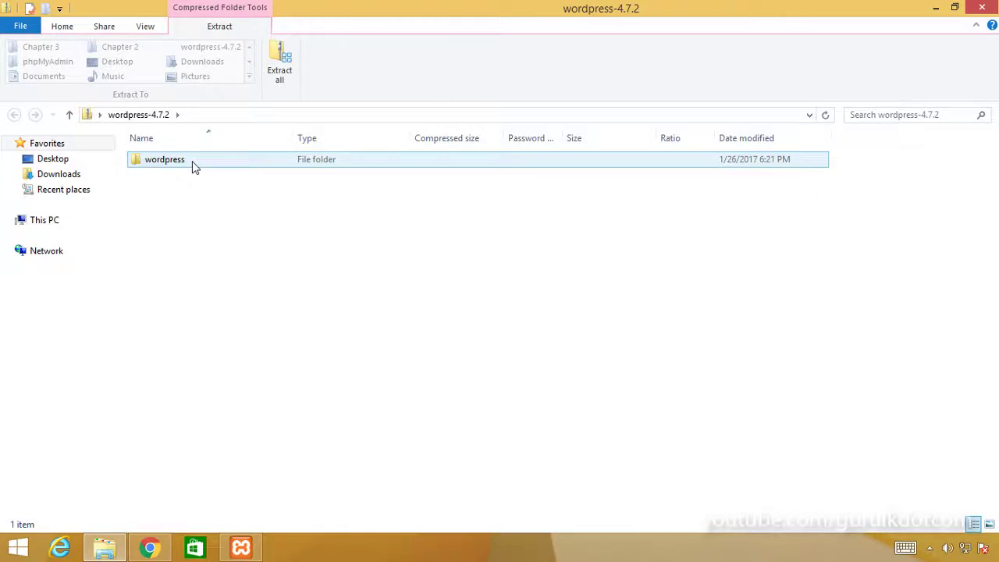
left_click(163, 162)
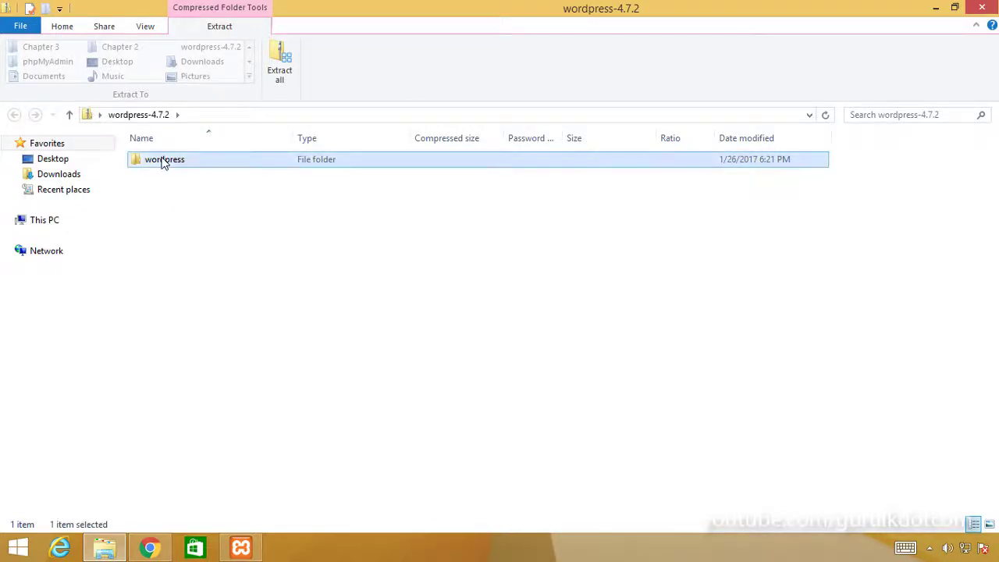
right_click(162, 160)
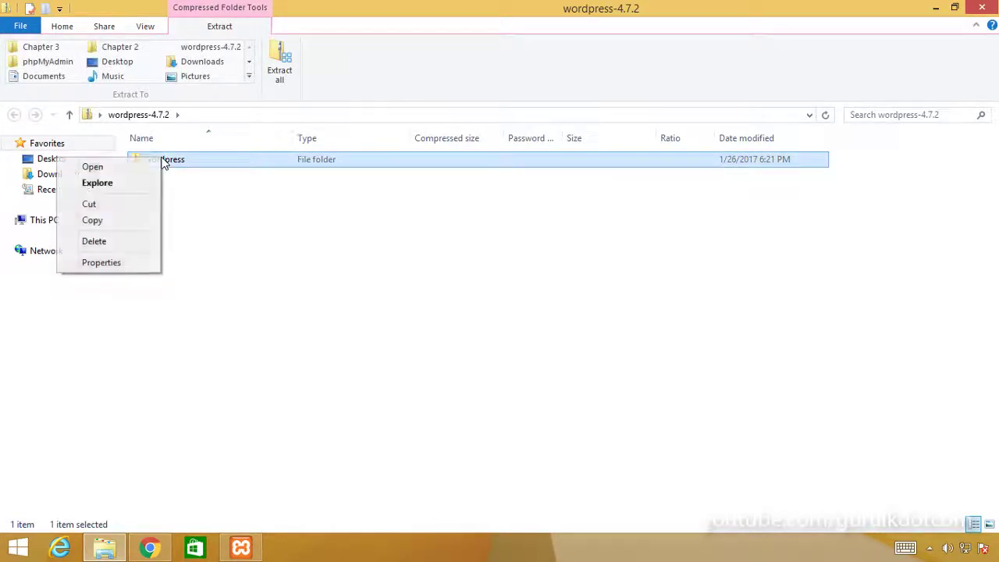
left_click(98, 222)
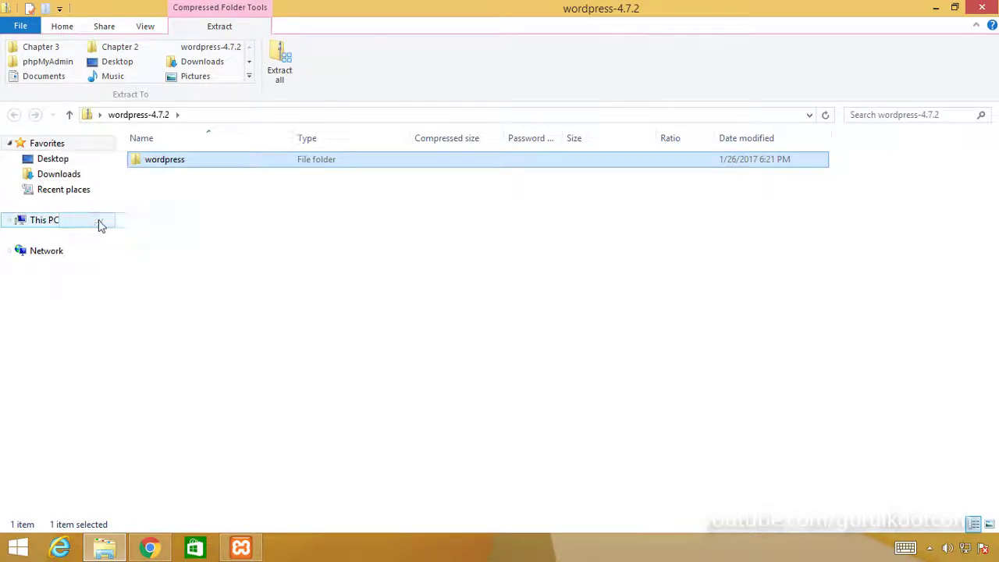
left_click(48, 223)
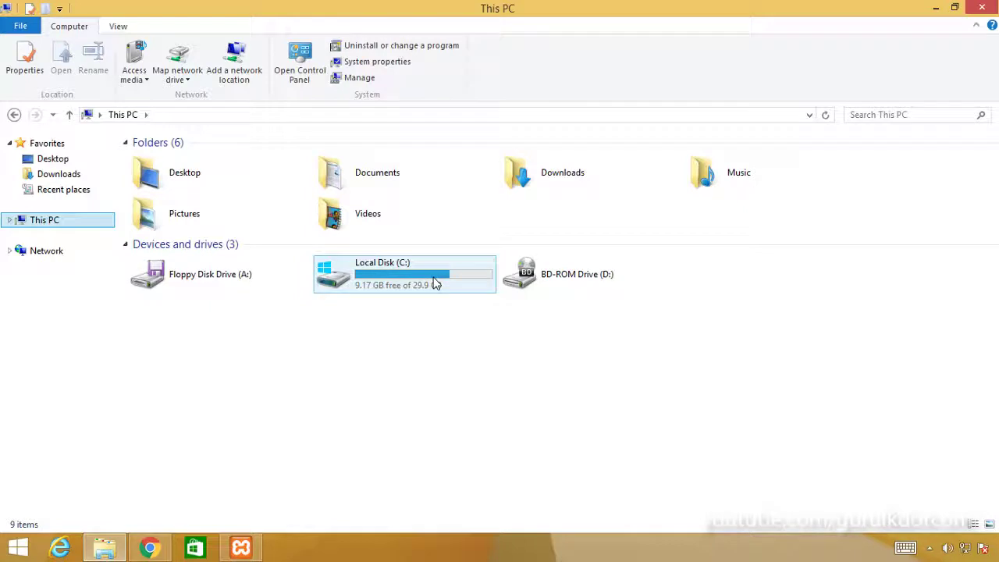
Step: Navigate from Local Disk (C:) through the xampp folder into htdocs
double_click(435, 283)
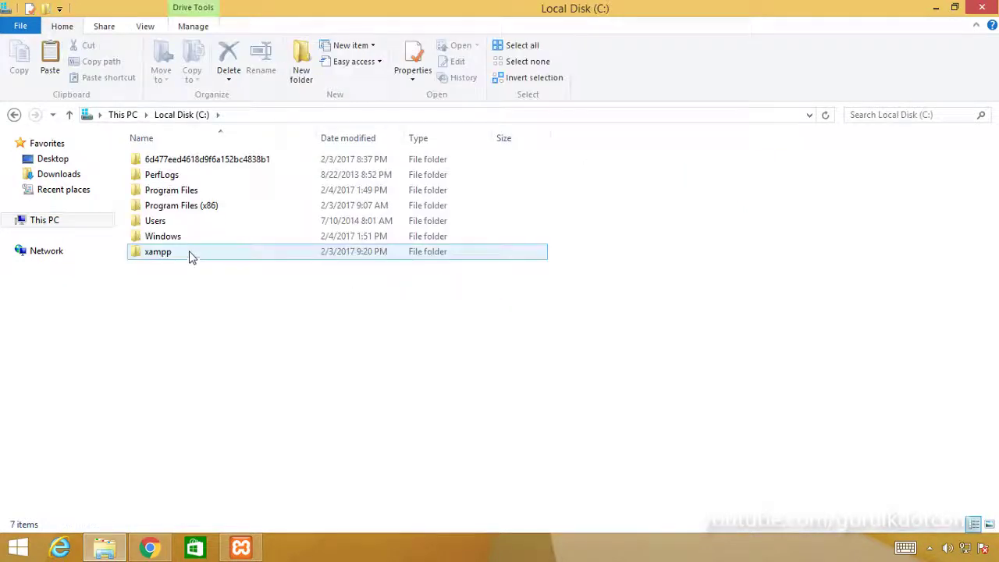
left_click(166, 257)
double_click(167, 256)
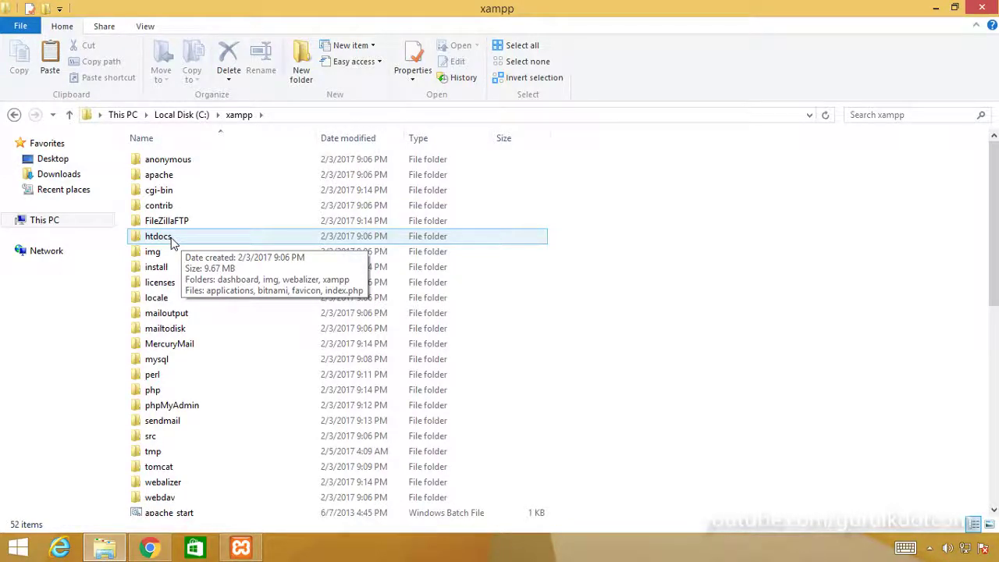
double_click(160, 236)
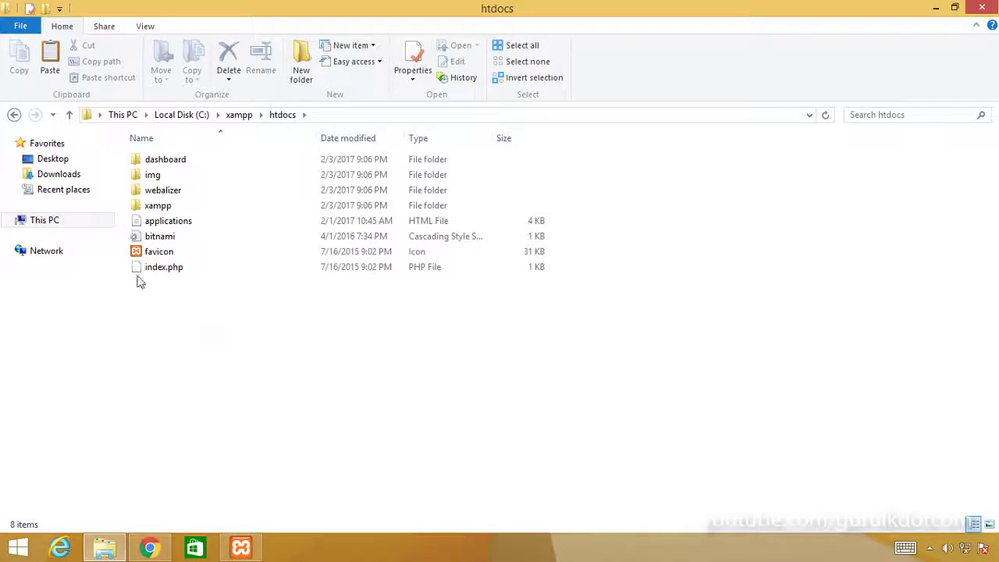
Step: Paste the wordpress folder into C:\xampp\htdocs, check its 19 items, and return to Chrome
left_click(50, 55)
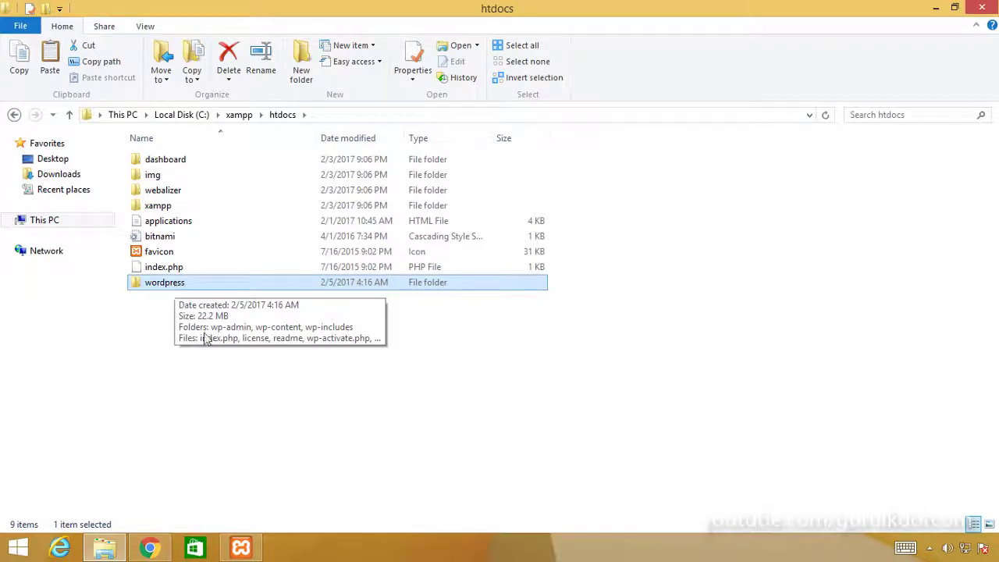
double_click(175, 289)
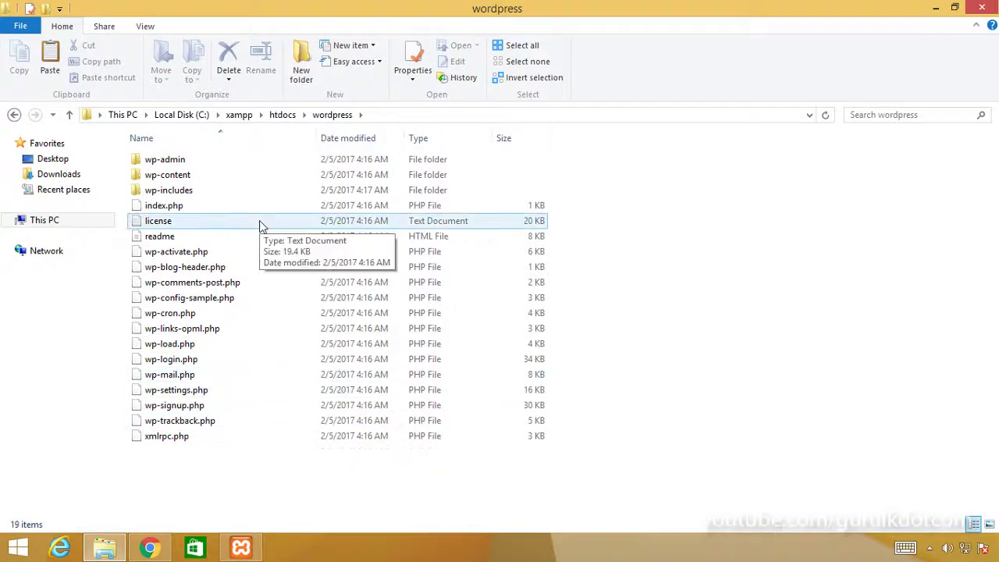
left_click(151, 549)
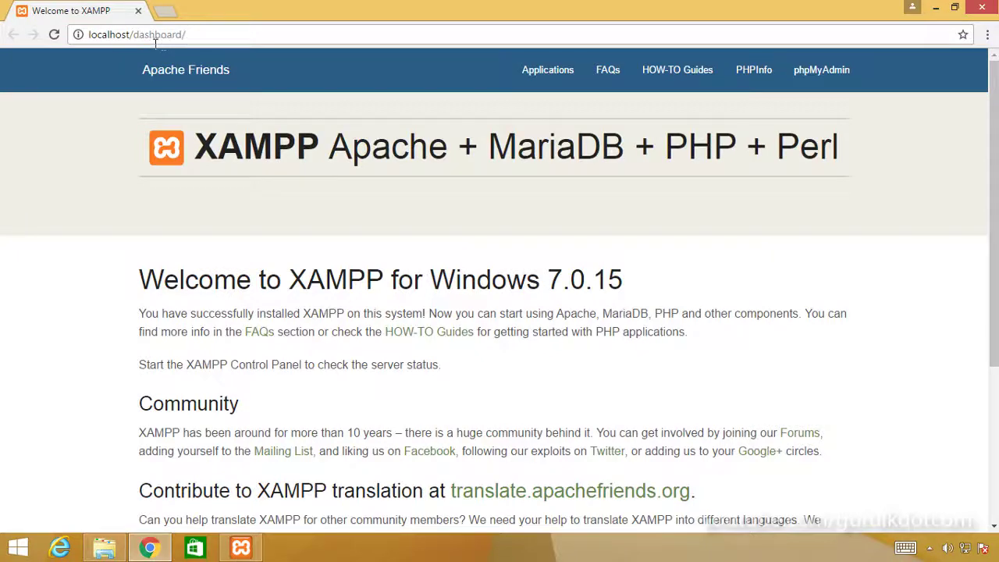
Step: Replace 'dashboard/' with 'wordpress' in the address bar to load localhost/wordpress
left_click_drag(134, 36, 211, 39)
type("wordpress")
key("Return")
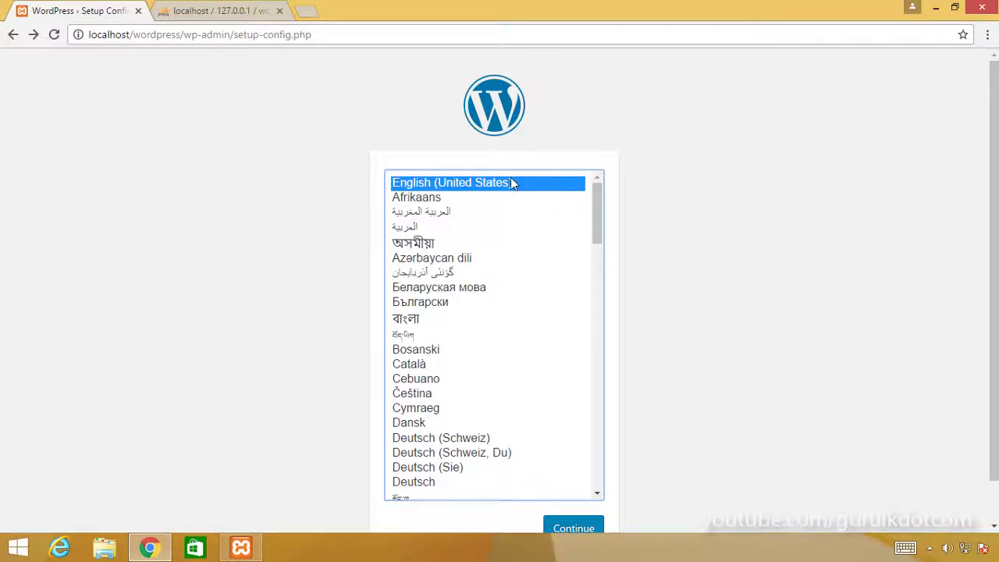
Step: Pick English (United States) as the setup language and continue to the database-details page
left_click_drag(597, 214, 570, 429)
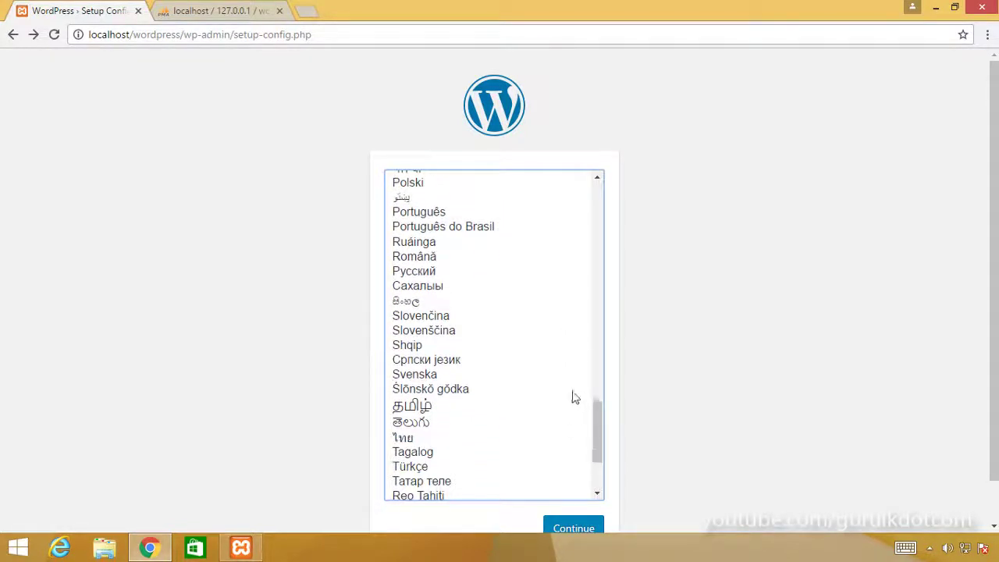
left_click(414, 302)
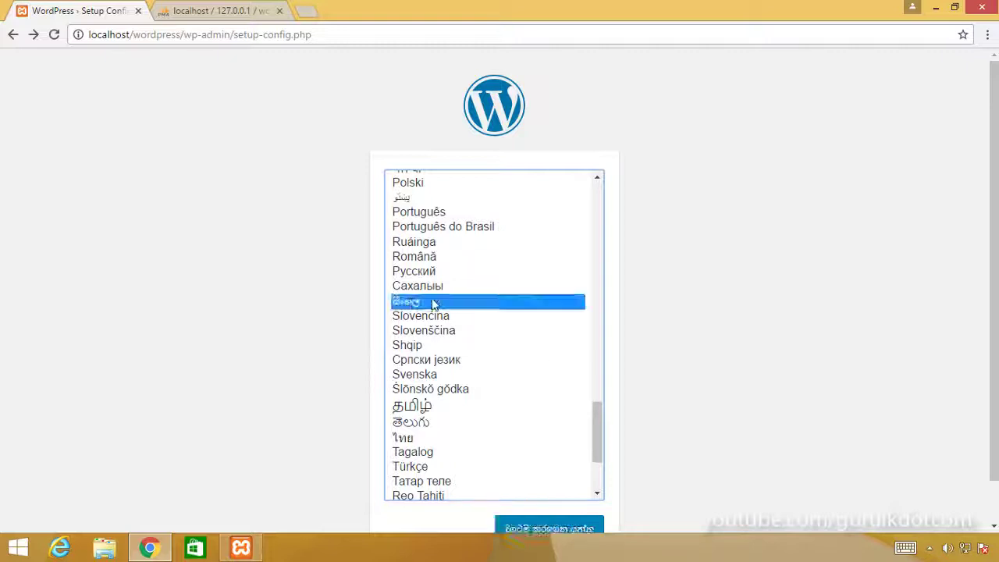
left_click(410, 412)
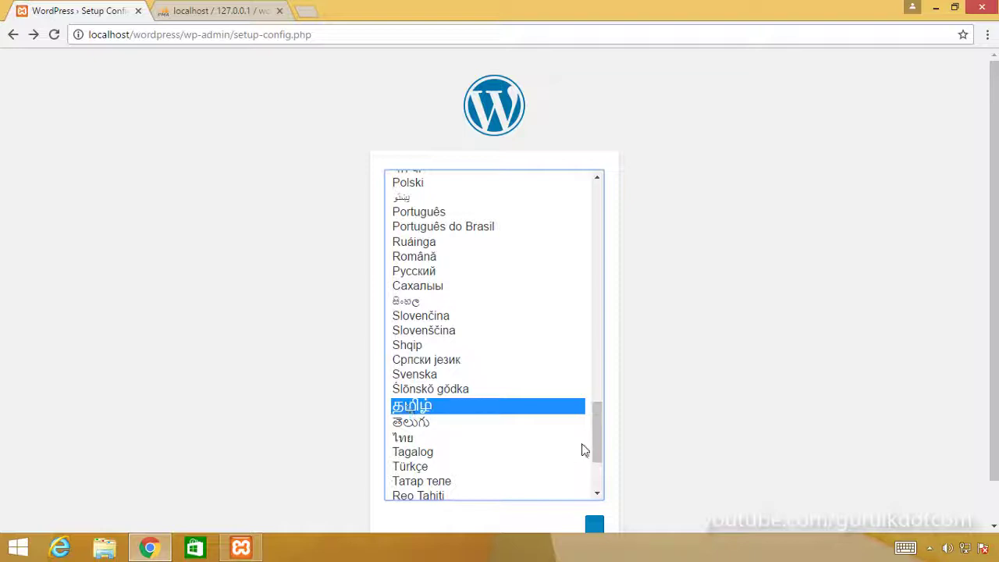
left_click_drag(594, 442, 577, 208)
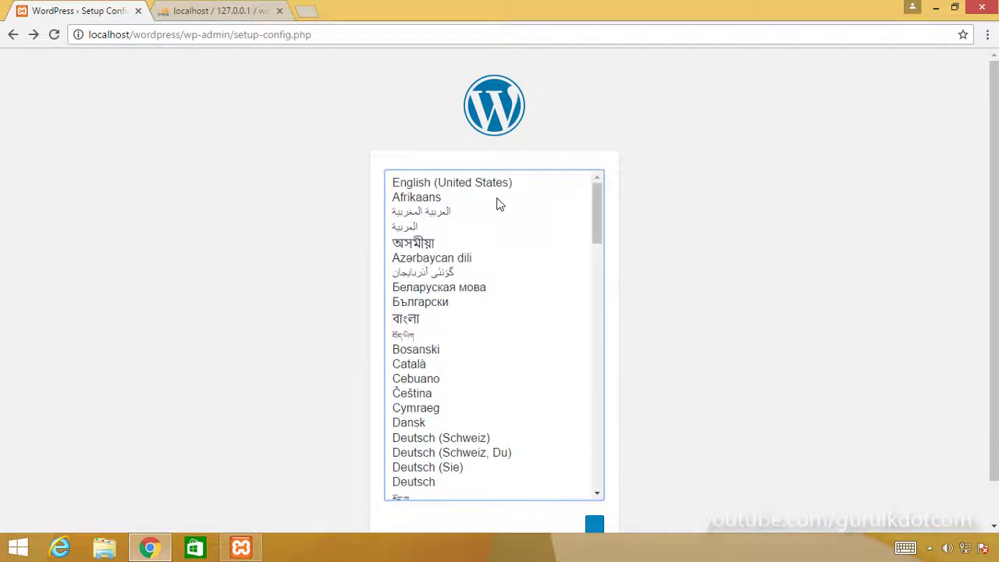
left_click(418, 184)
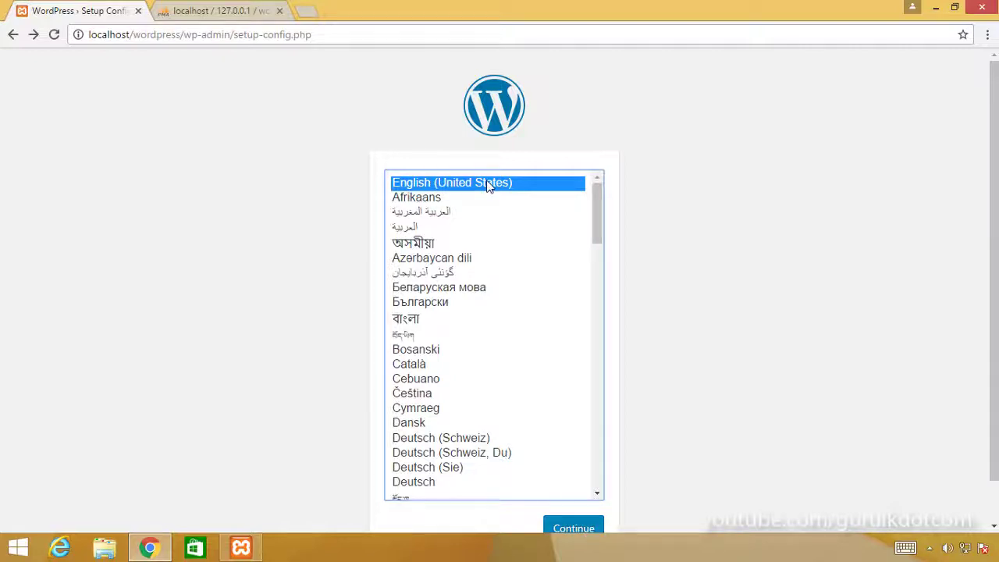
left_click(573, 529)
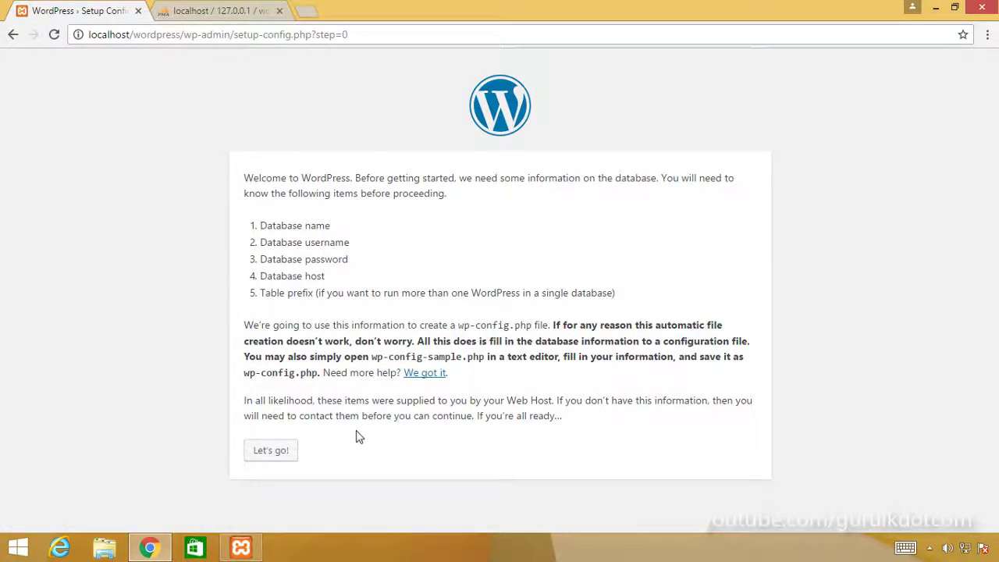
Step: Start the database connection step and select the default 'wordpress' Database Name value
left_click(274, 456)
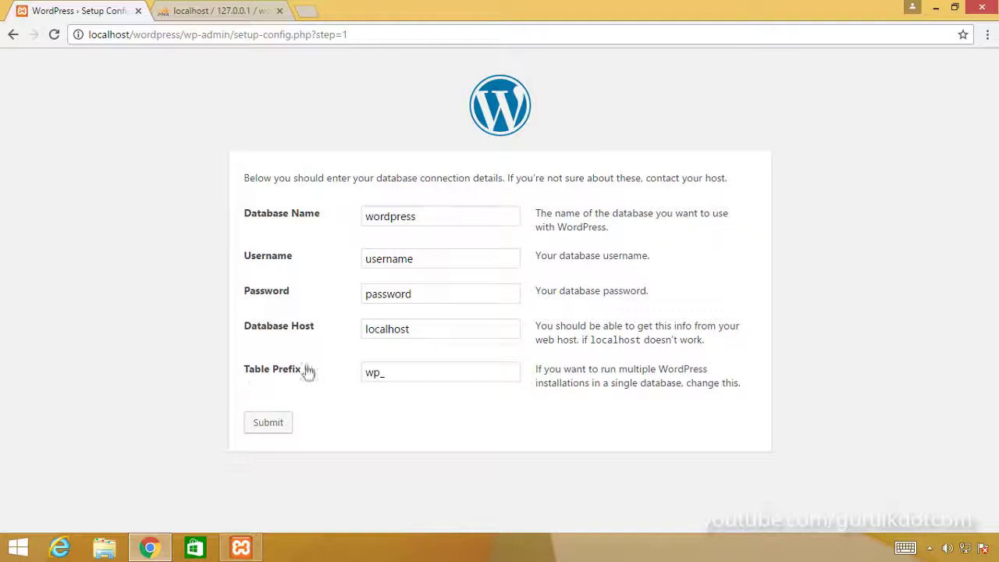
left_click(428, 225)
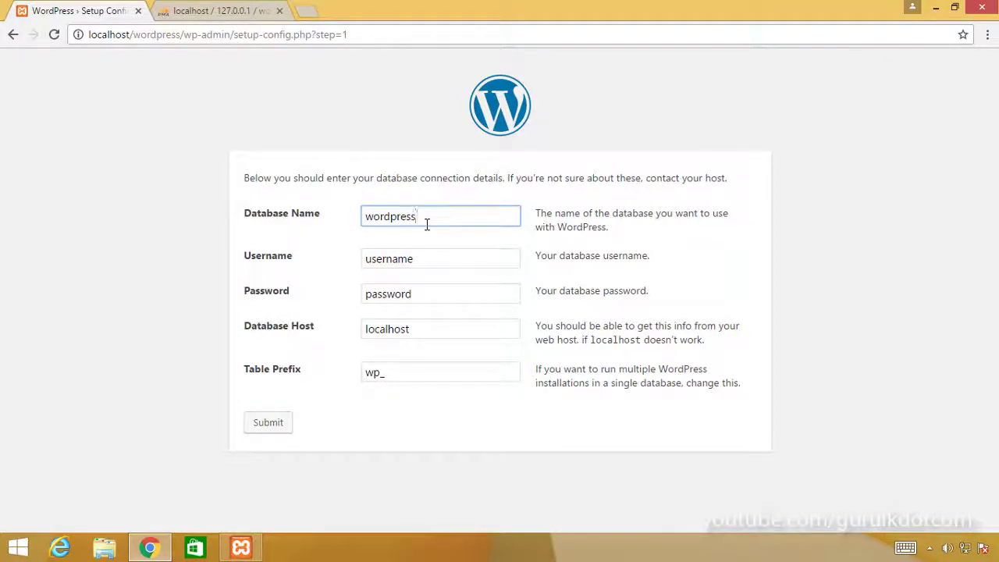
left_click_drag(421, 224, 341, 226)
left_click(449, 221)
left_click(227, 14)
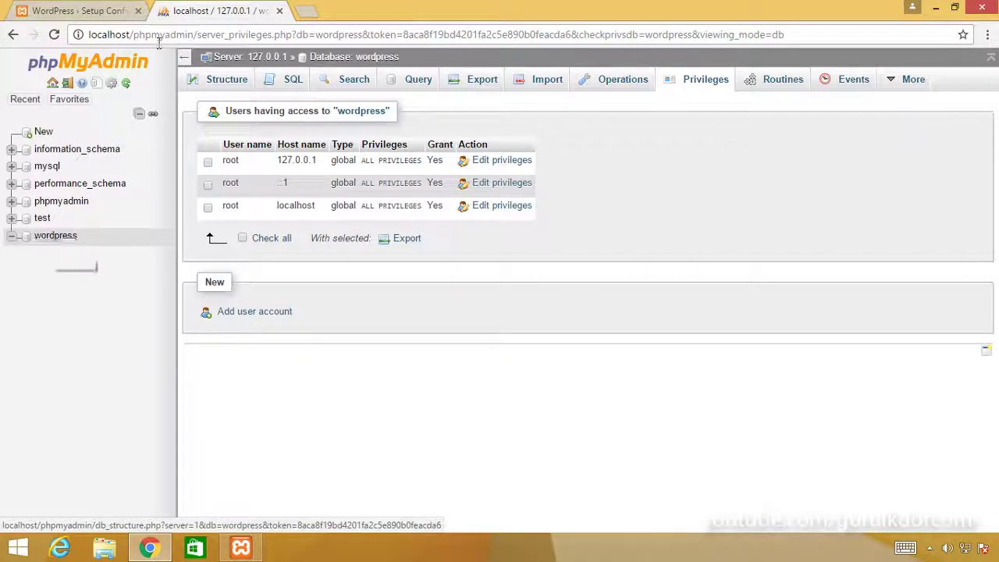
left_click(78, 11)
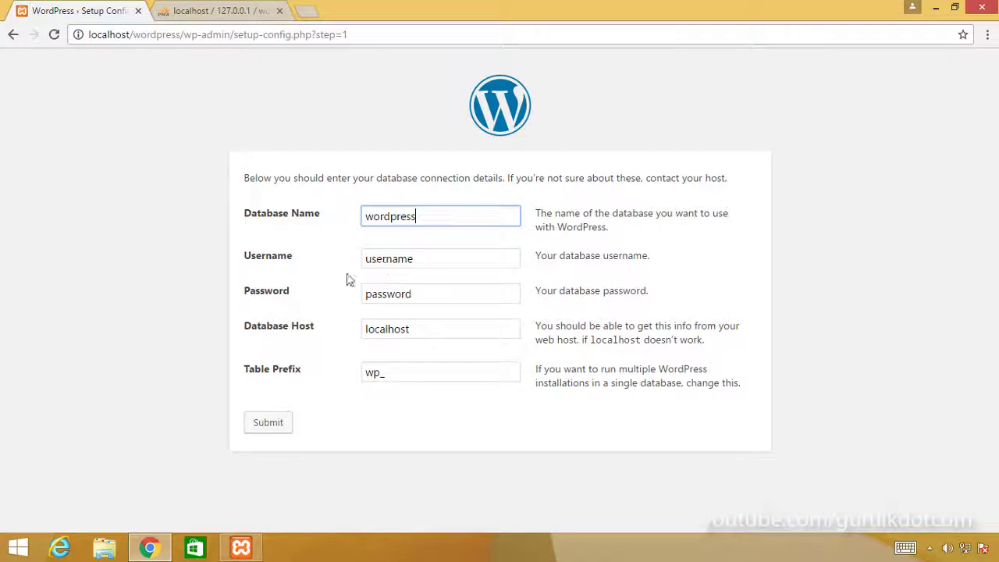
left_click(435, 261)
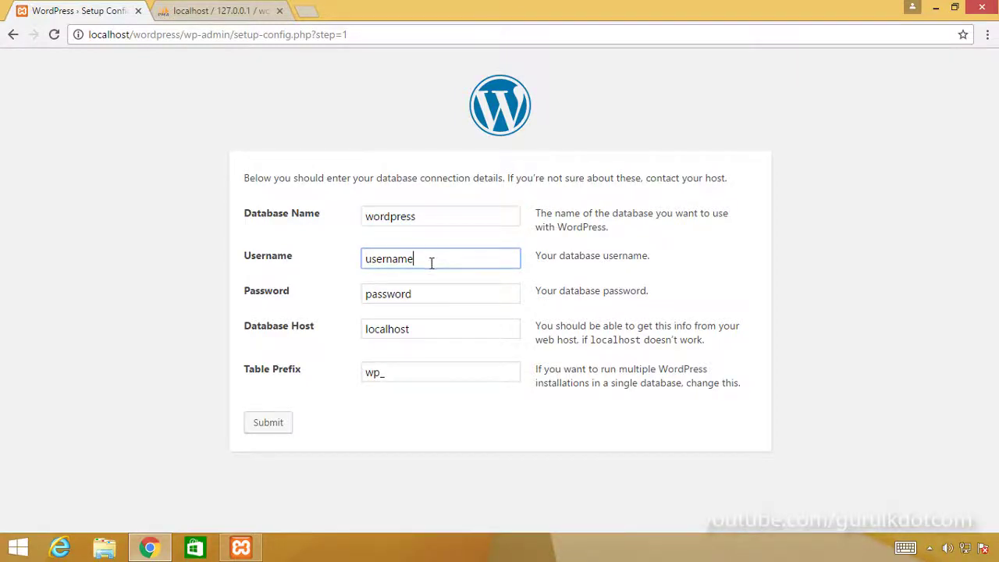
left_click(234, 11)
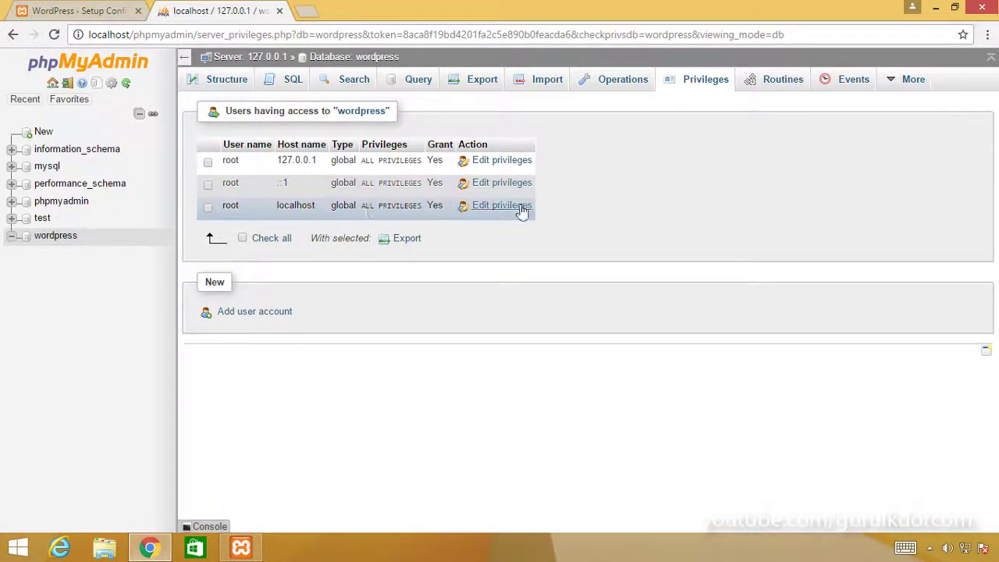
left_click(95, 14)
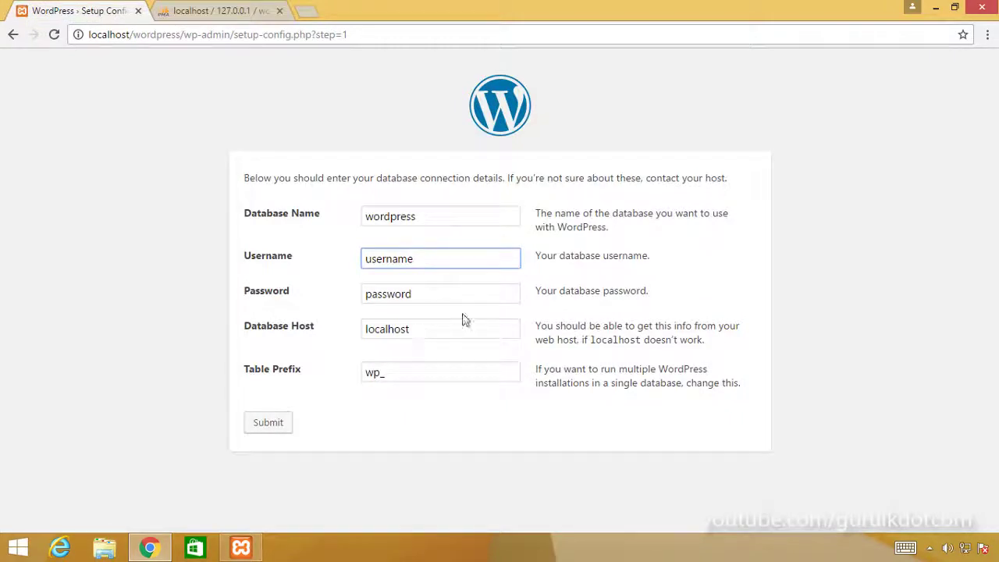
left_click_drag(426, 263, 212, 273)
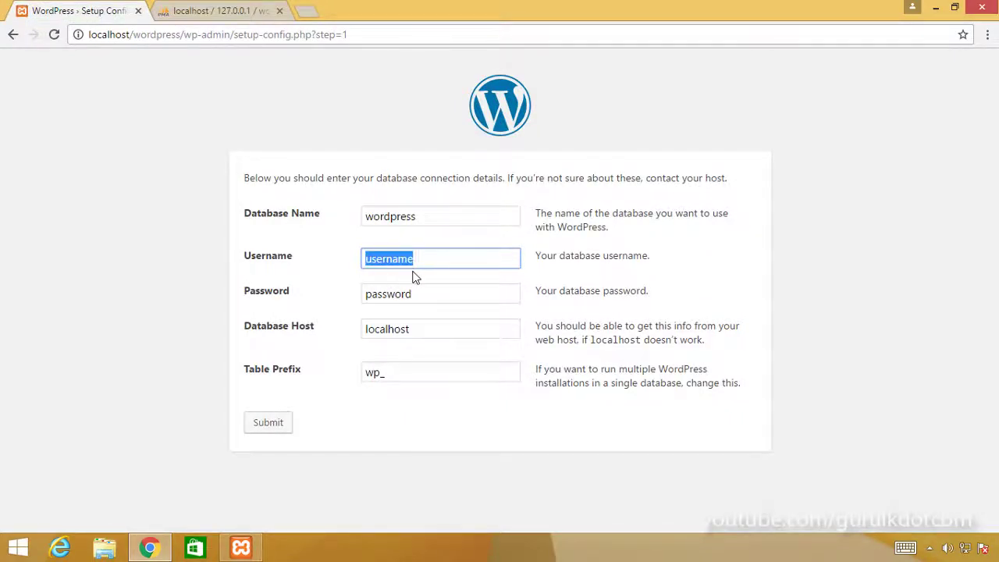
Step: Enter root as the database username and begin typing the database password
type("root")
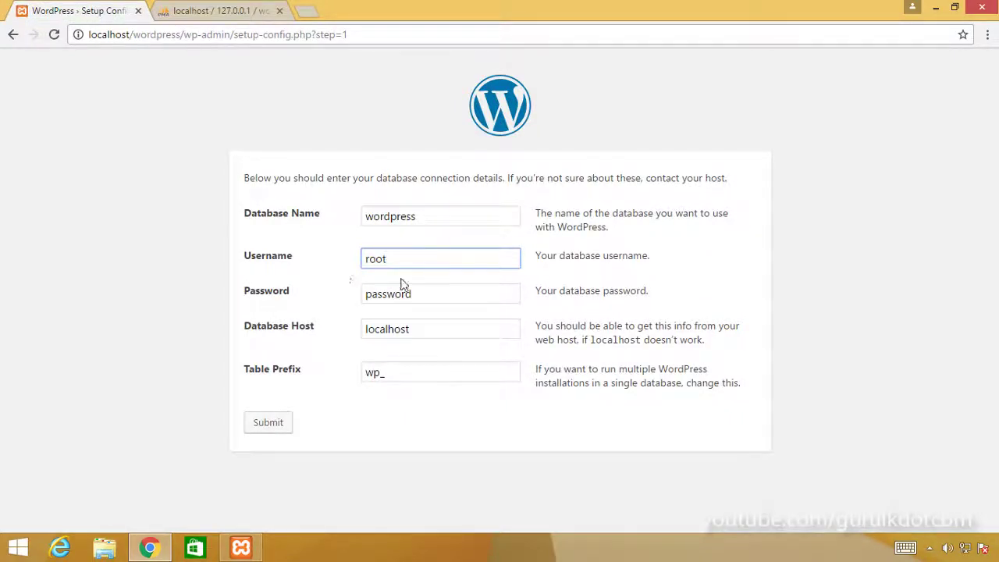
left_click(444, 298)
double_click(444, 299)
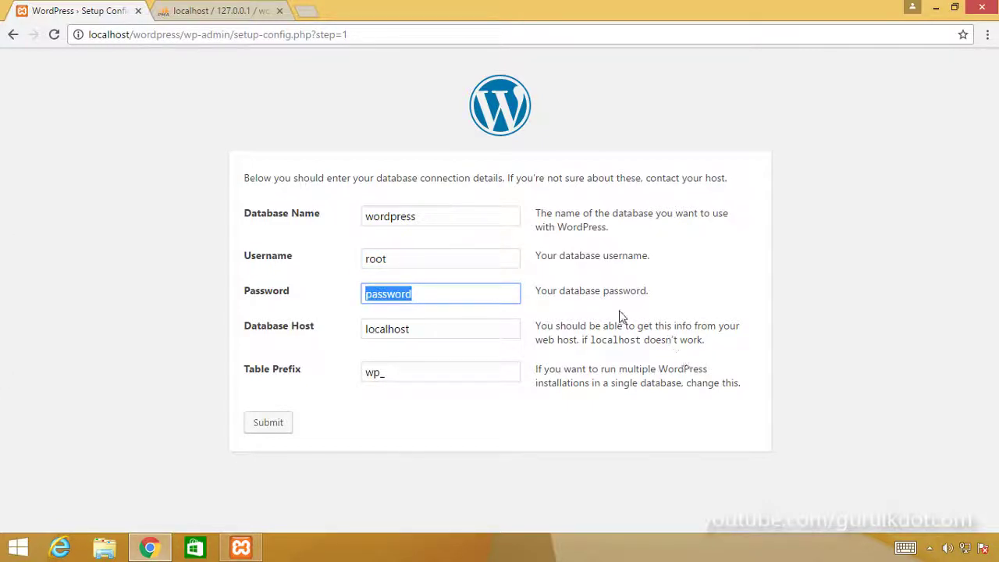
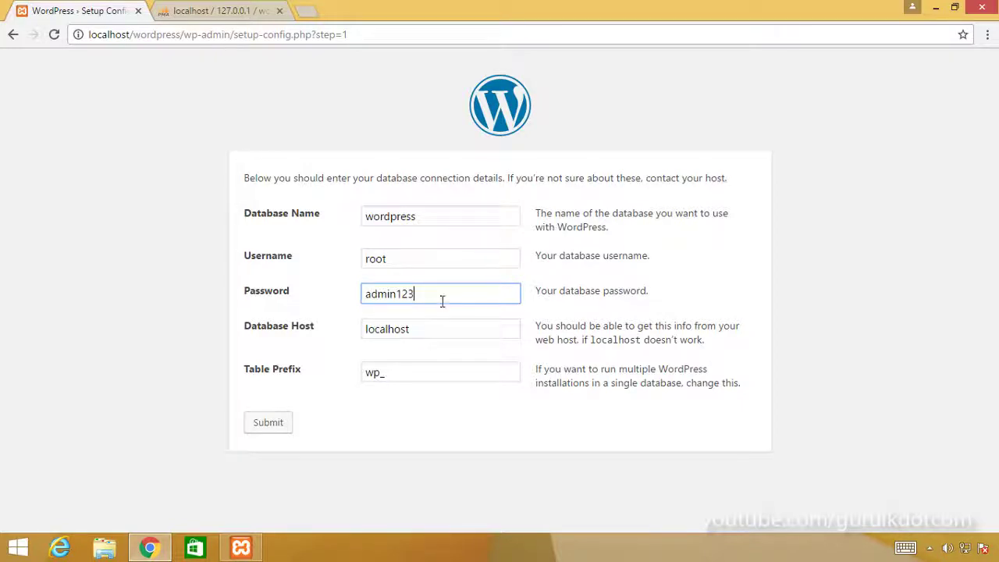
Step: Review the entered password, then replace it with a stronger database password
double_click(433, 302)
left_click(441, 307)
double_click(412, 301)
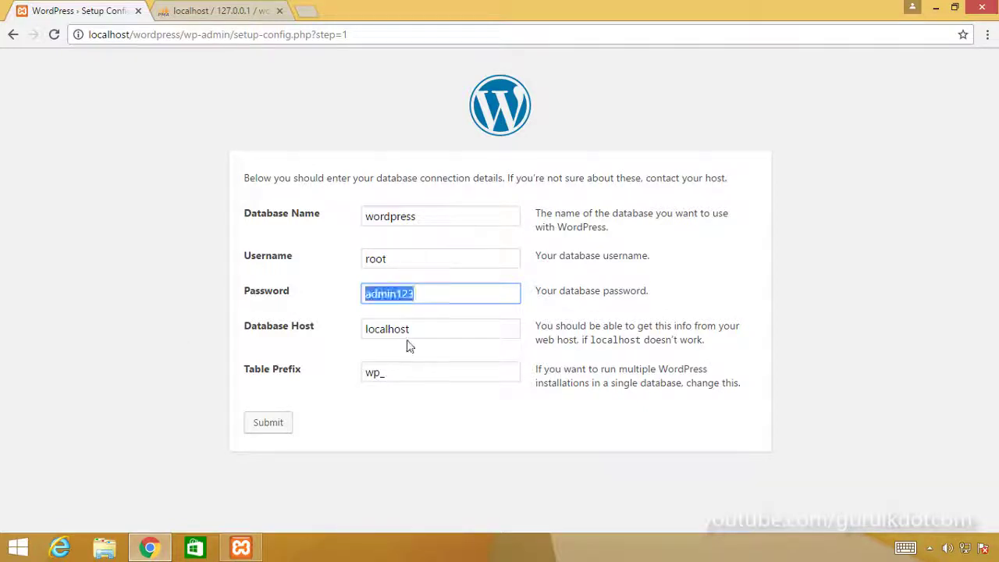
left_click(437, 302)
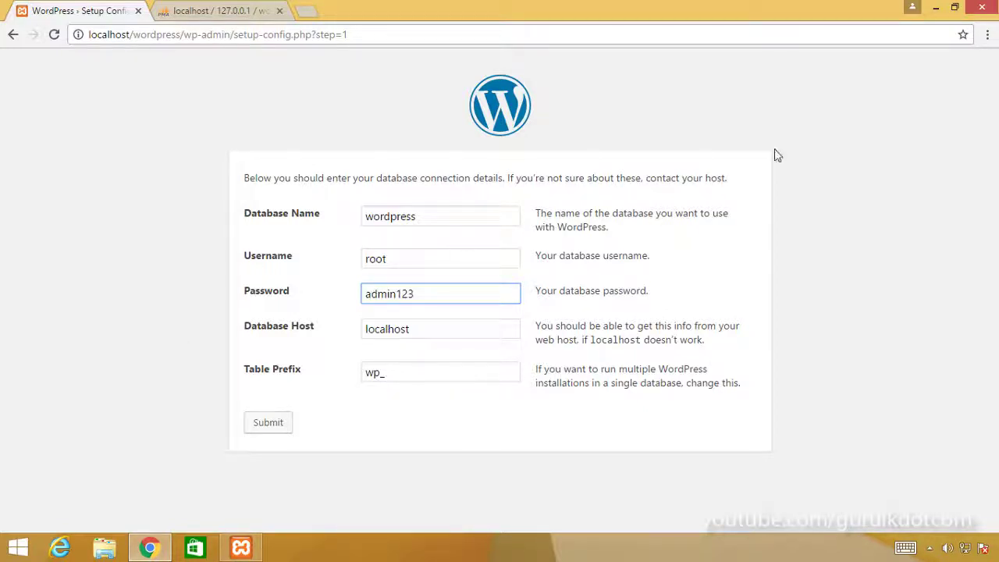
double_click(427, 301)
left_click(426, 301)
double_click(413, 296)
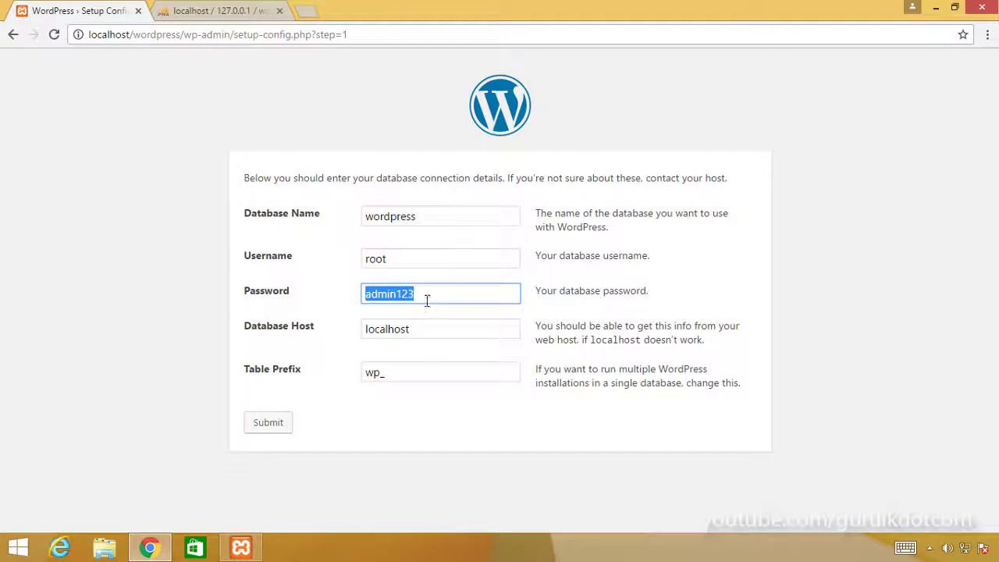
left_click(426, 299)
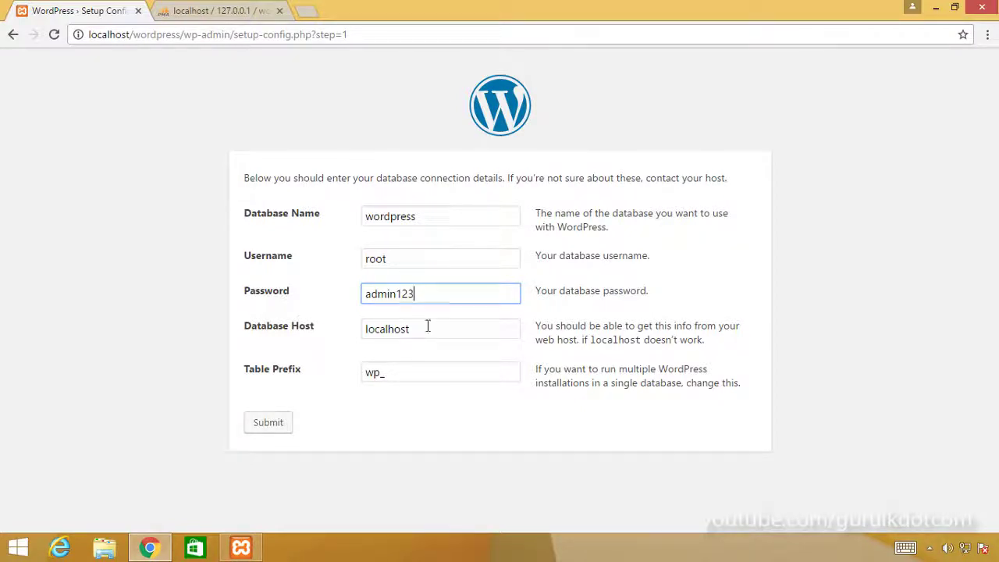
double_click(429, 299)
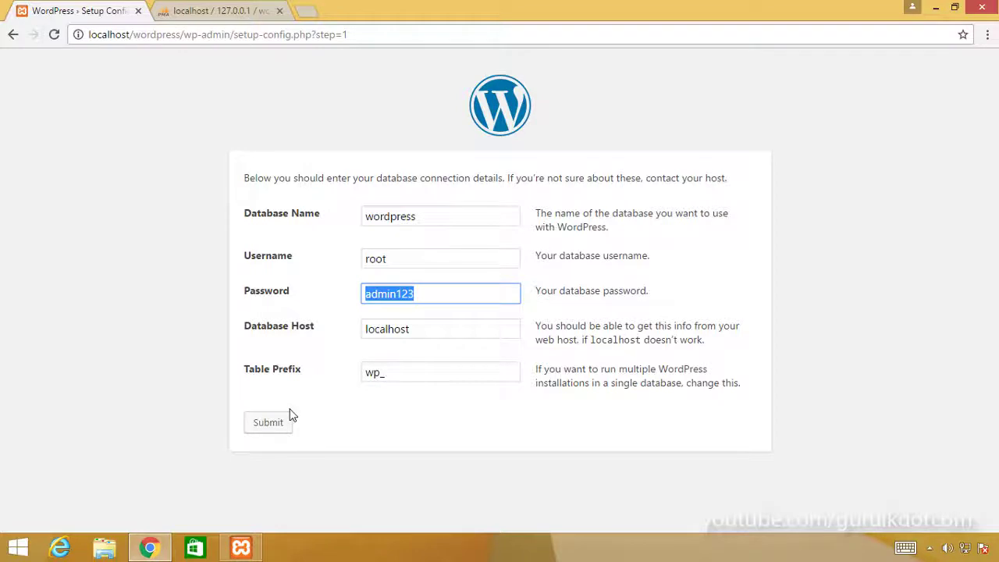
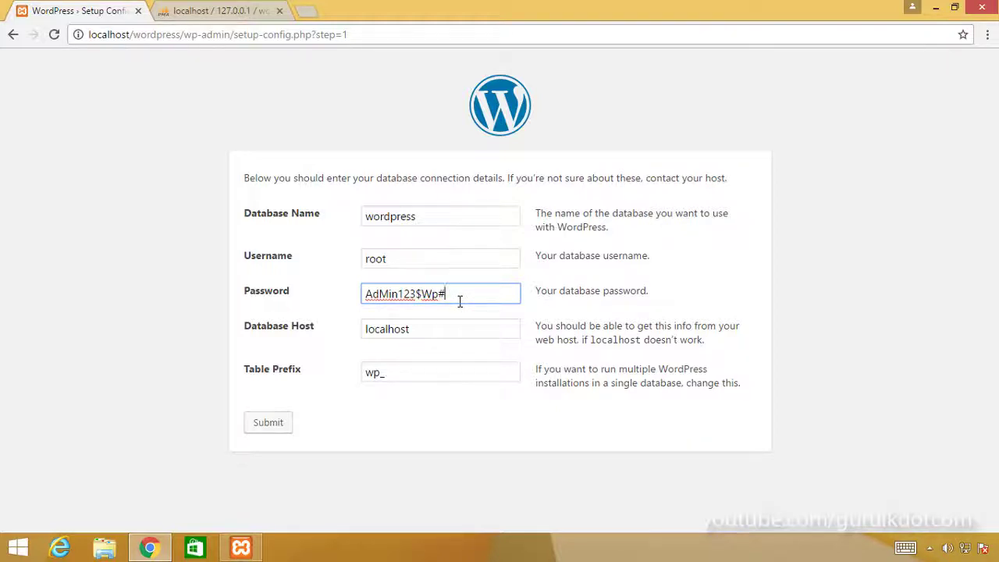
Step: Retype the simpler database password, inserting the missing letter
key("ctrl+a")
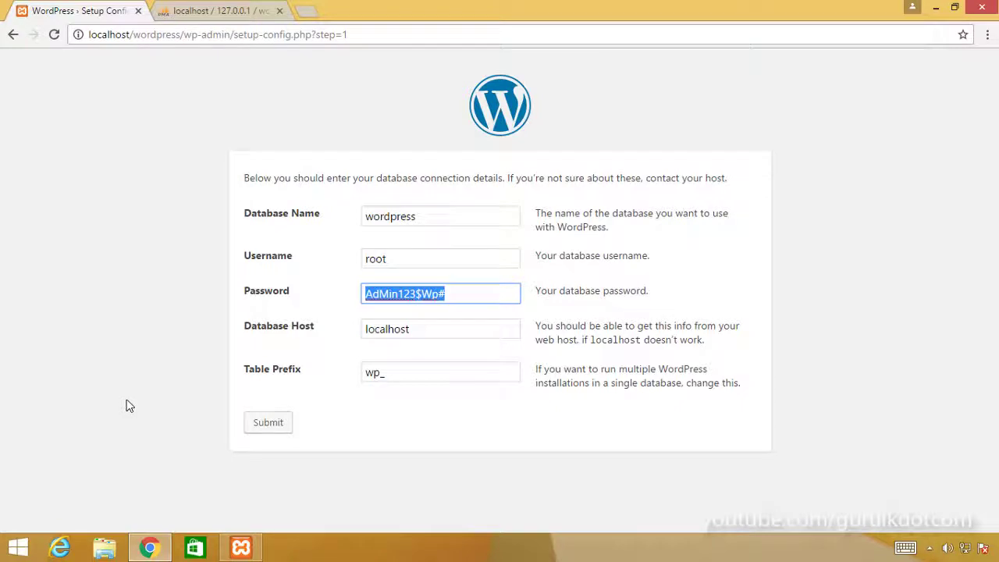
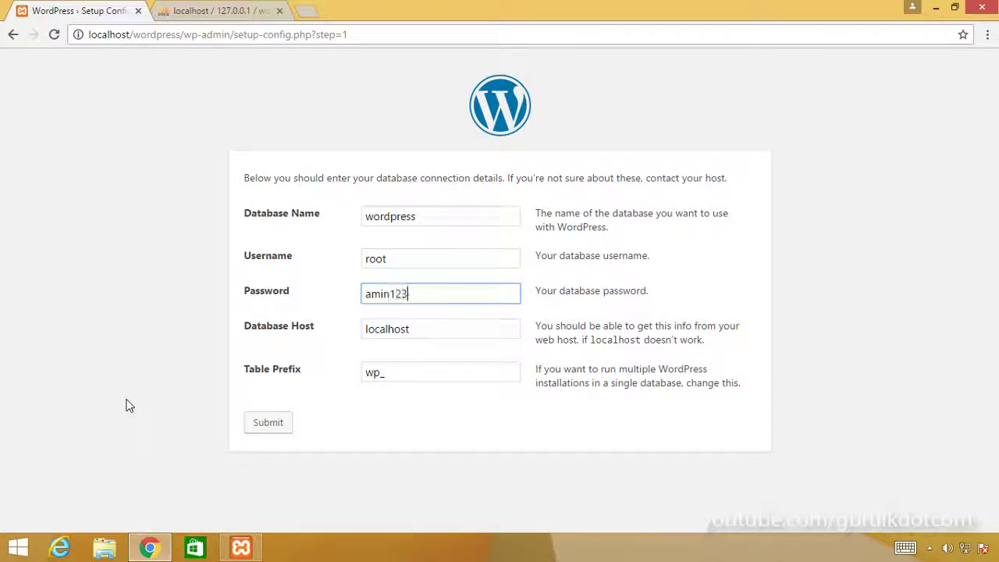
left_click(372, 294)
type("d")
Step: Select the localhost Database Host value and compare it with phpMyAdmin's wordpress user list
left_click(425, 304)
left_click_drag(430, 336, 314, 341)
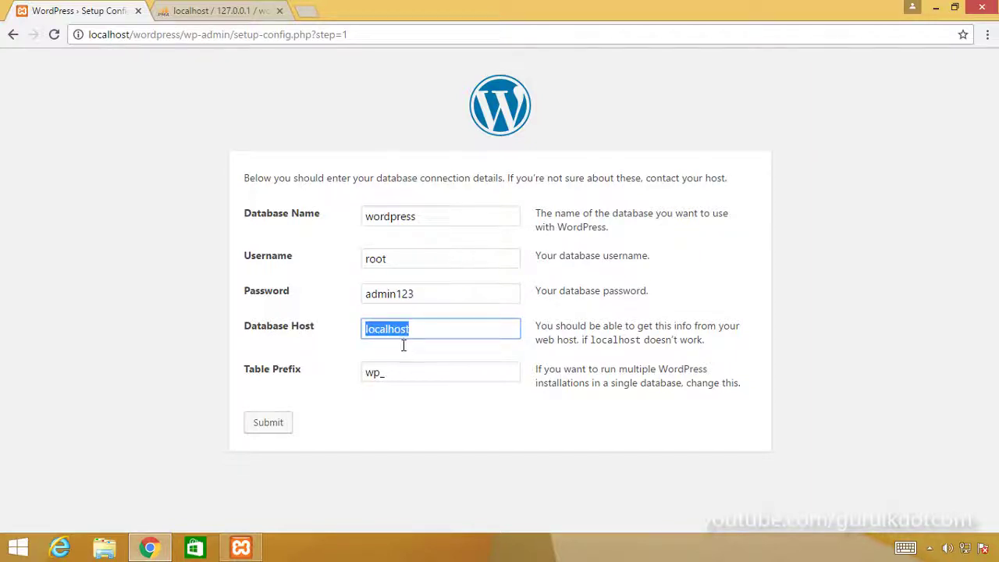
left_click(219, 11)
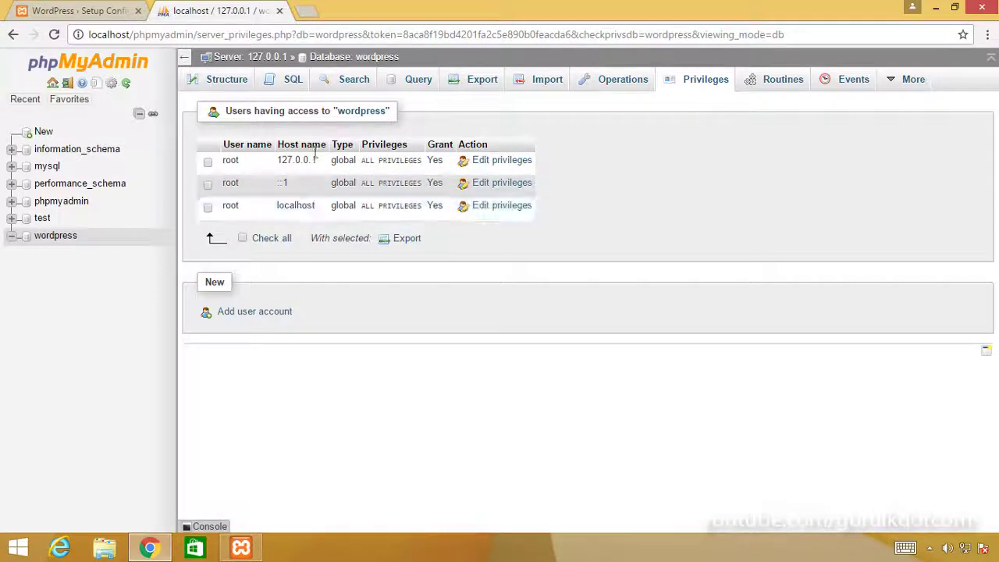
Step: Return to the database form and confirm host localhost and table prefix wp_ unchanged
left_click(78, 11)
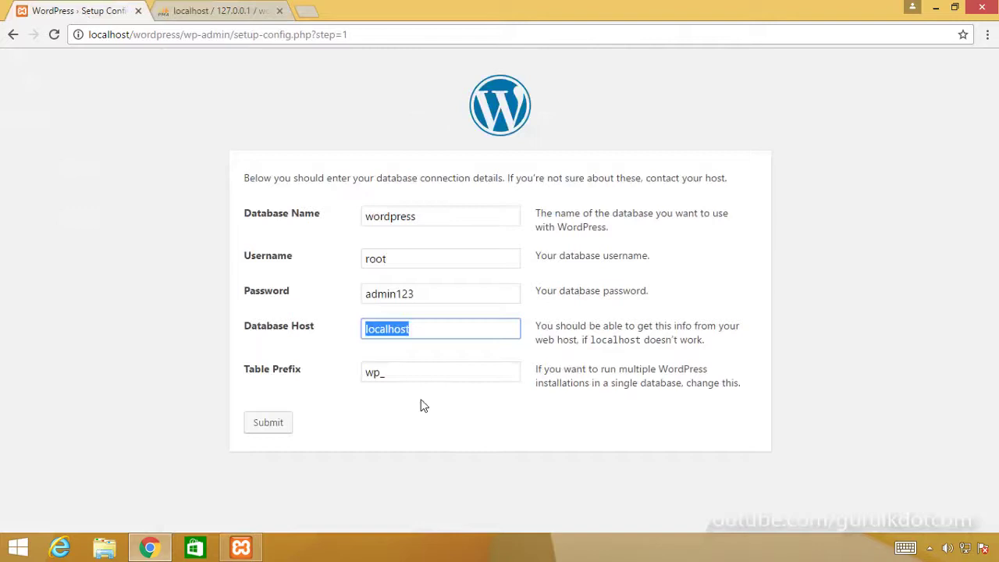
left_click(380, 438)
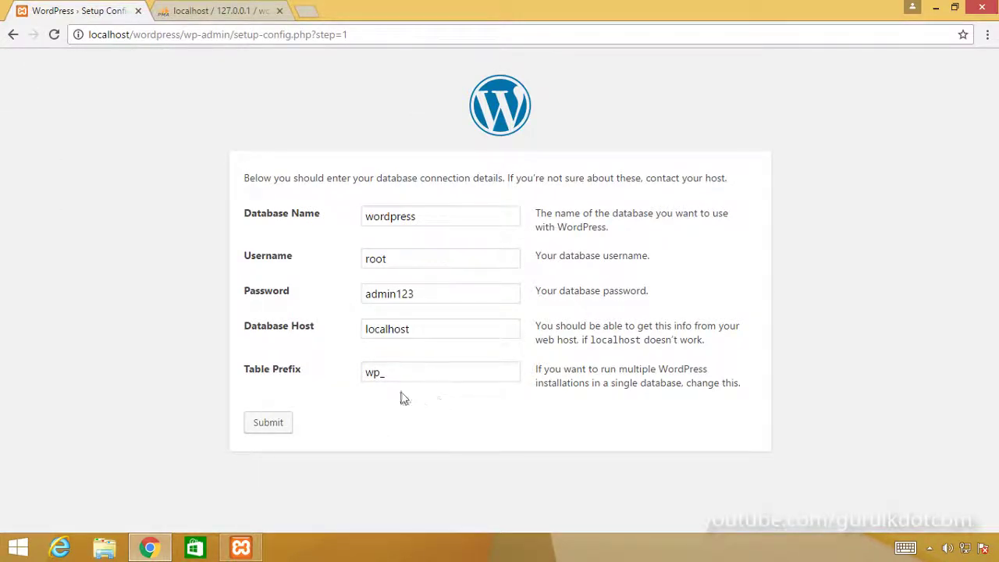
left_click(395, 377)
left_click_drag(424, 376, 342, 425)
key("Right")
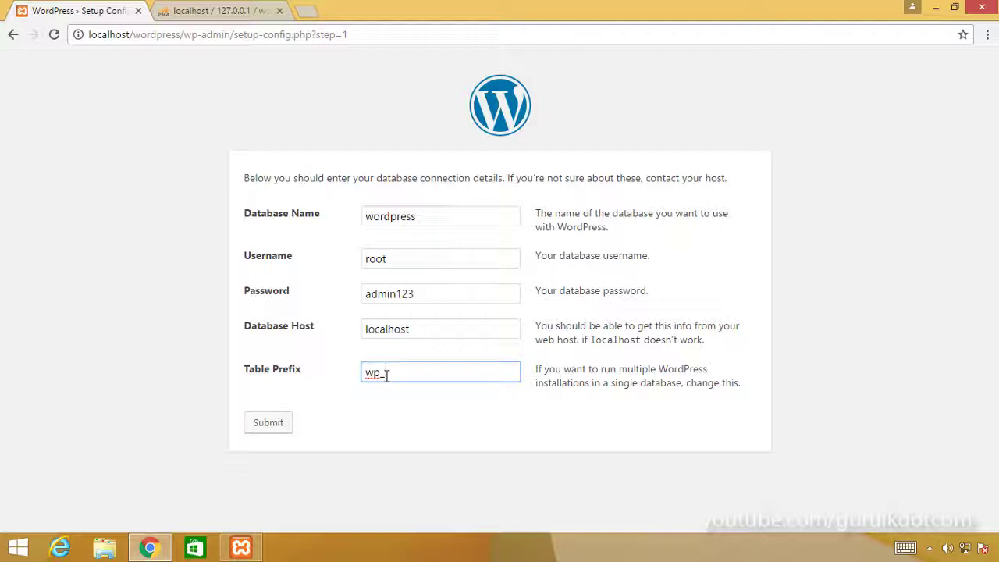
Step: Submit the database connection details and run the WordPress installation
left_click(274, 425)
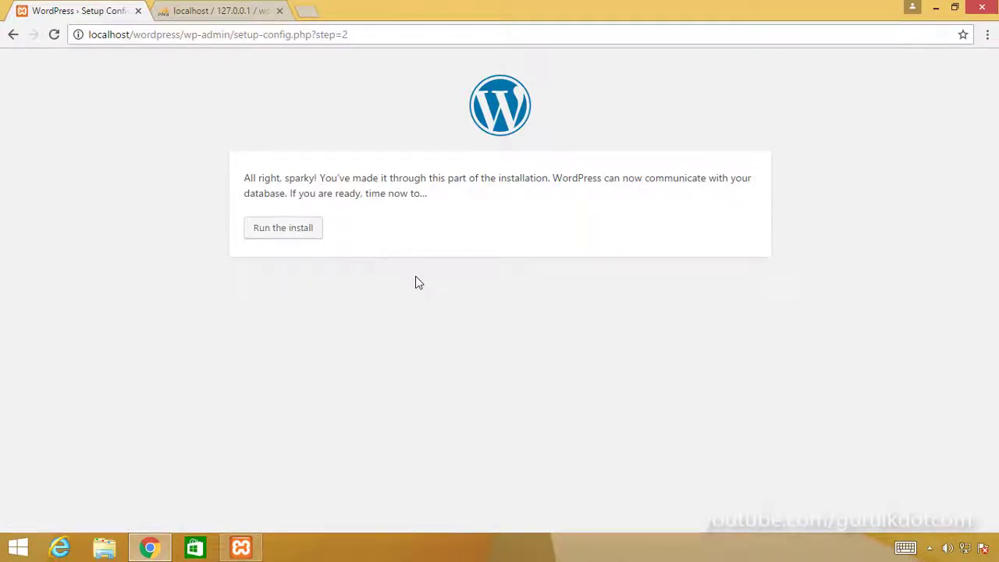
left_click(285, 234)
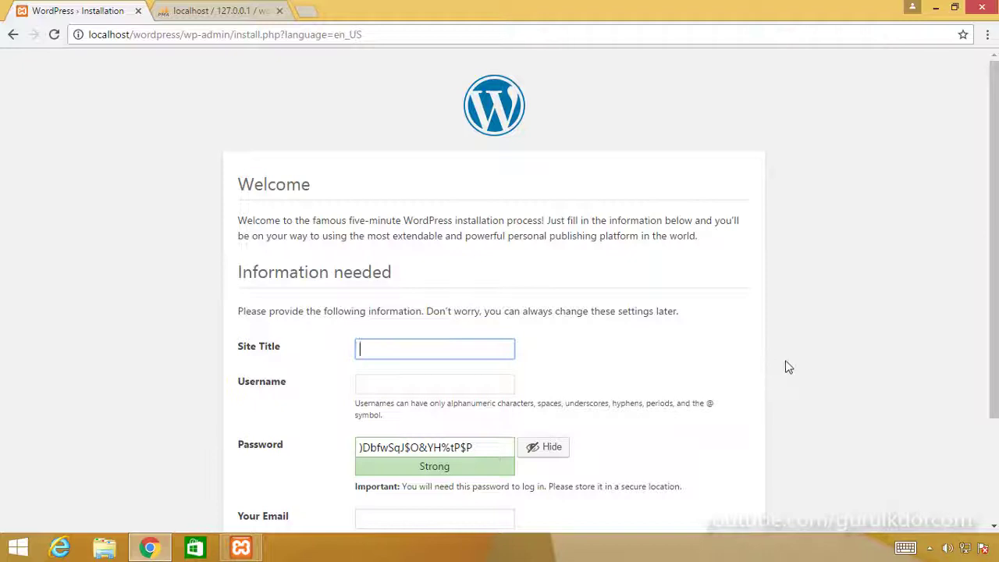
Step: Paste 'Eat Healthy Live Healthy' as the site title and enter the admin username
scroll(841, 339, "down", 2)
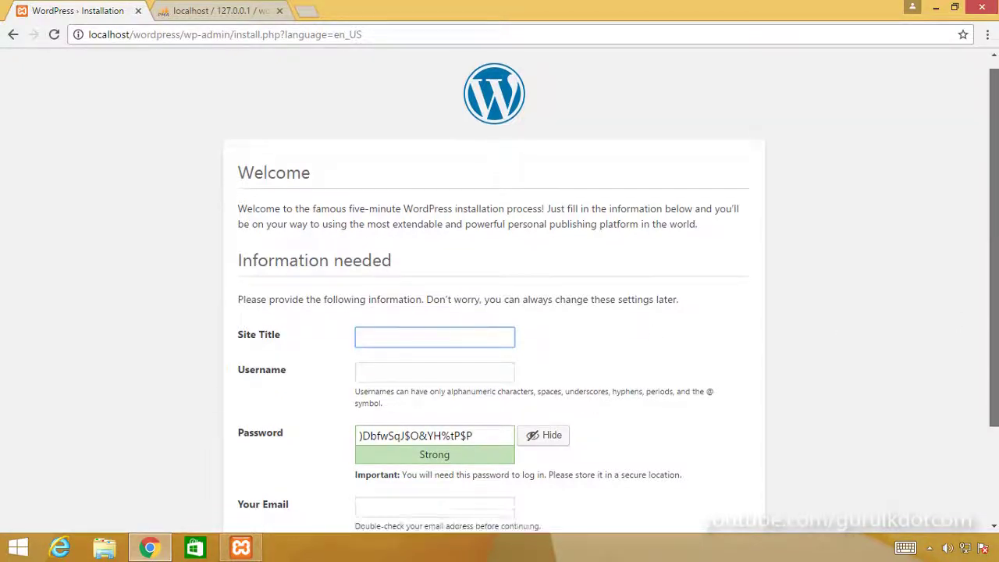
scroll(268, 312, "up", 1)
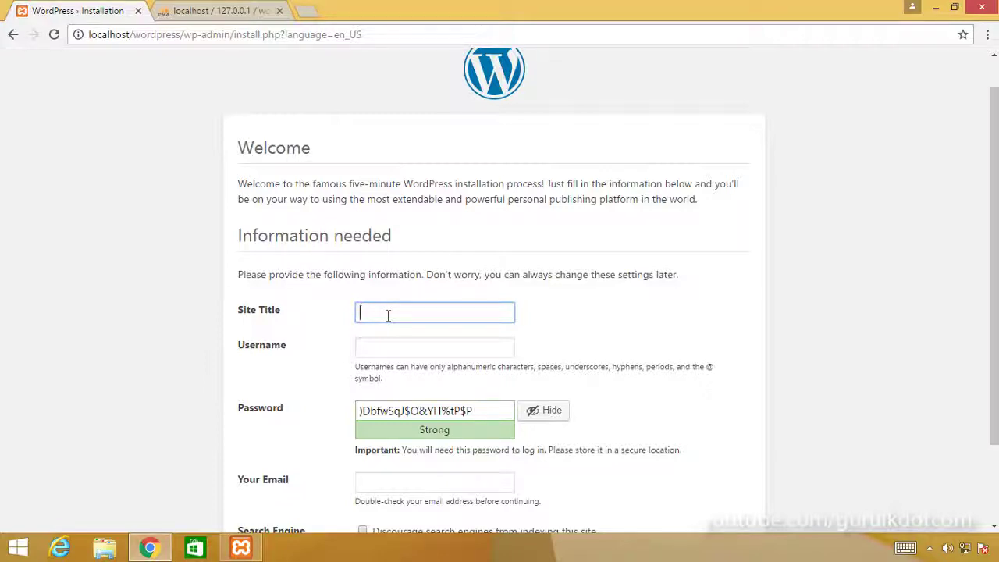
right_click(388, 314)
left_click(430, 392)
left_click_drag(499, 316, 234, 347)
left_click(800, 329)
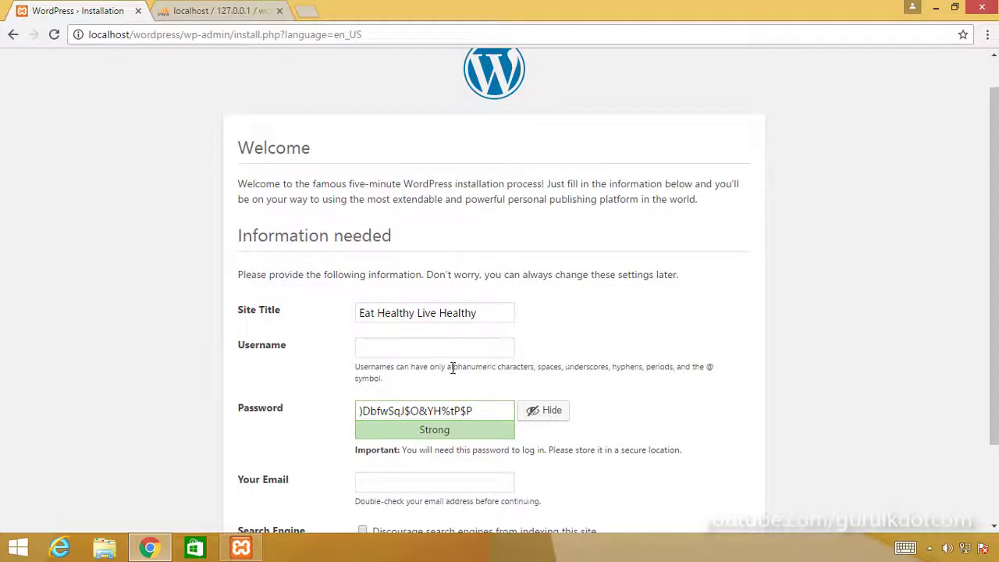
left_click(368, 352)
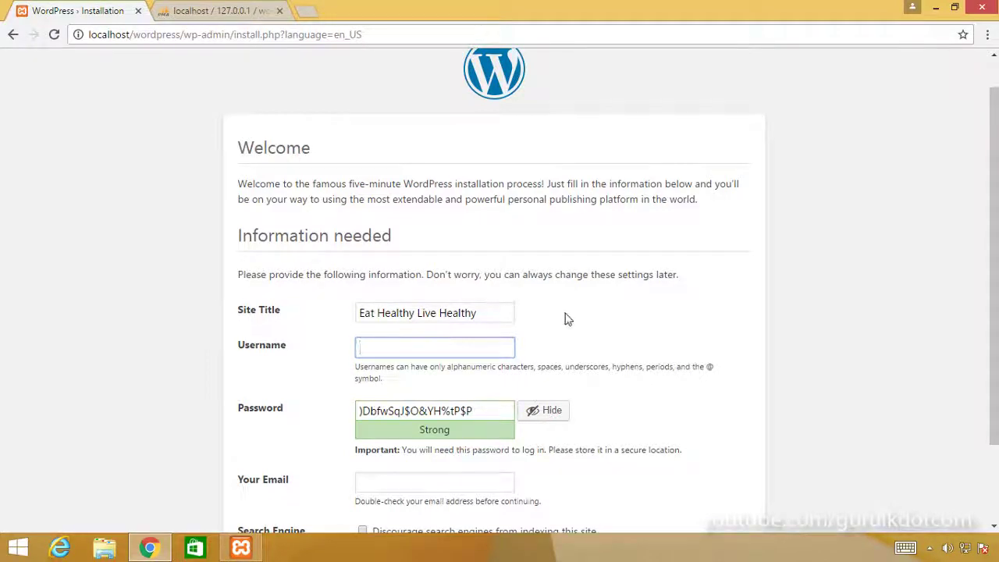
type("gurulk")
Step: Replace the generated admin password with a custom password
left_click_drag(489, 414, 199, 415)
left_click(477, 418)
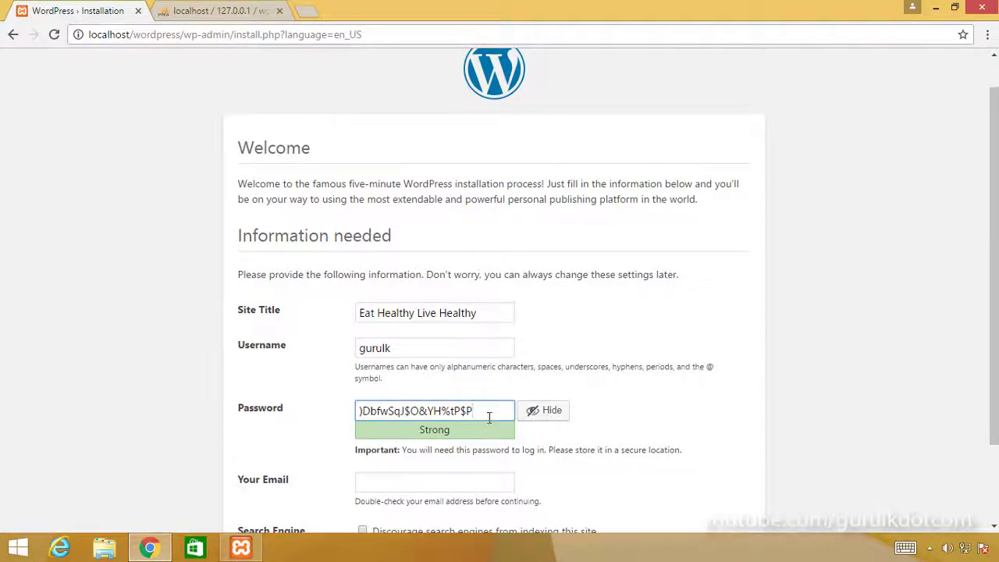
left_click_drag(489, 418, 231, 442)
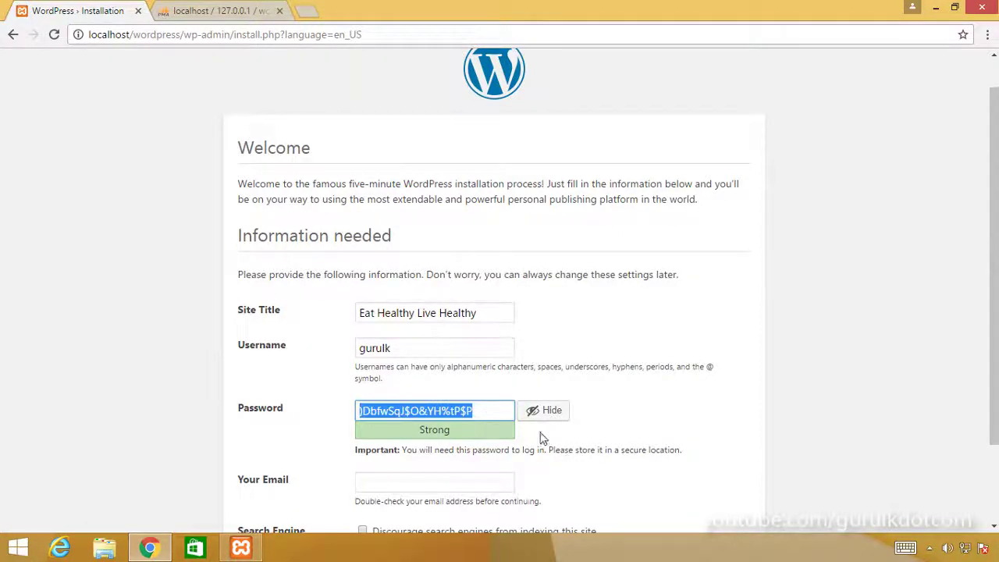
left_click(483, 419)
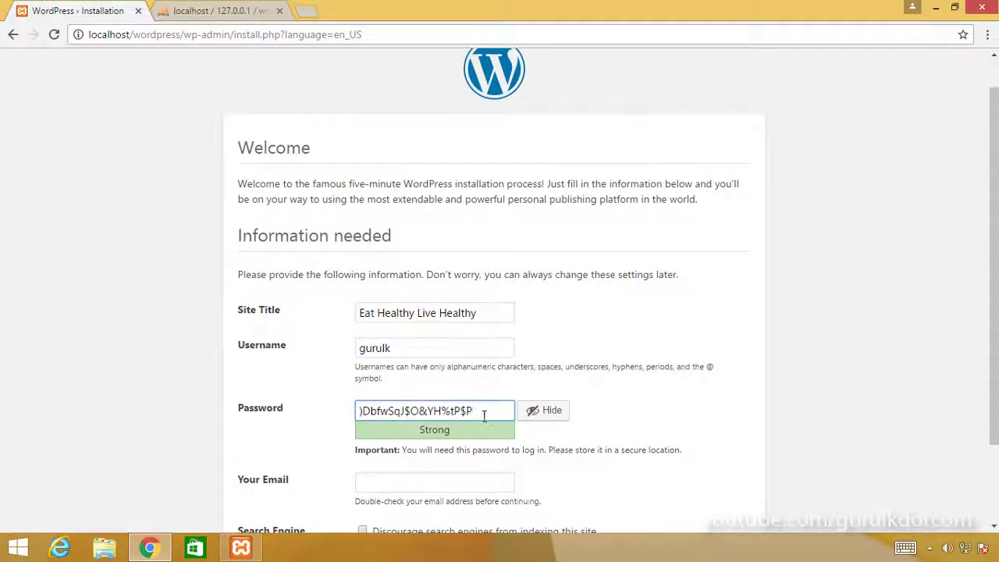
left_click_drag(479, 416, 318, 424)
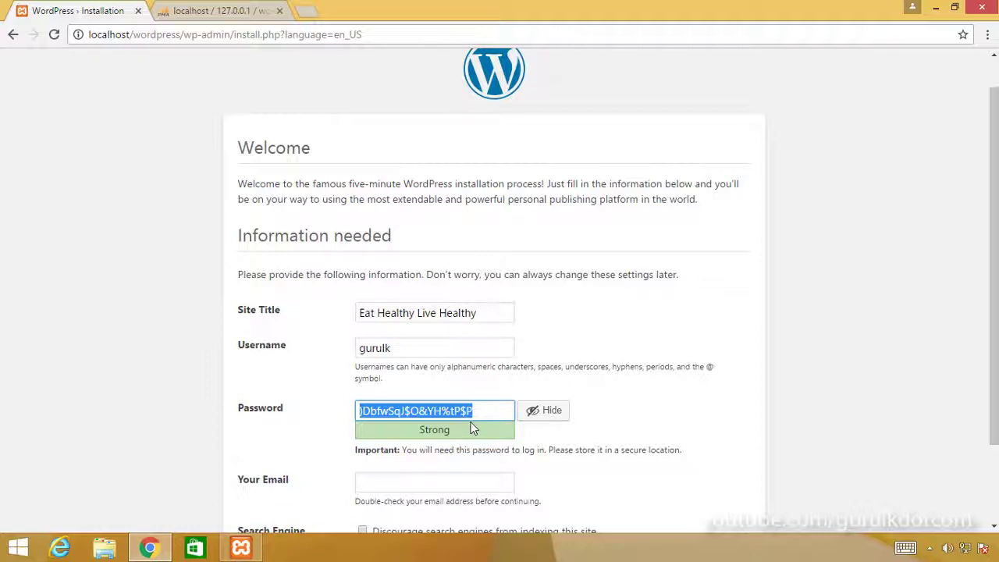
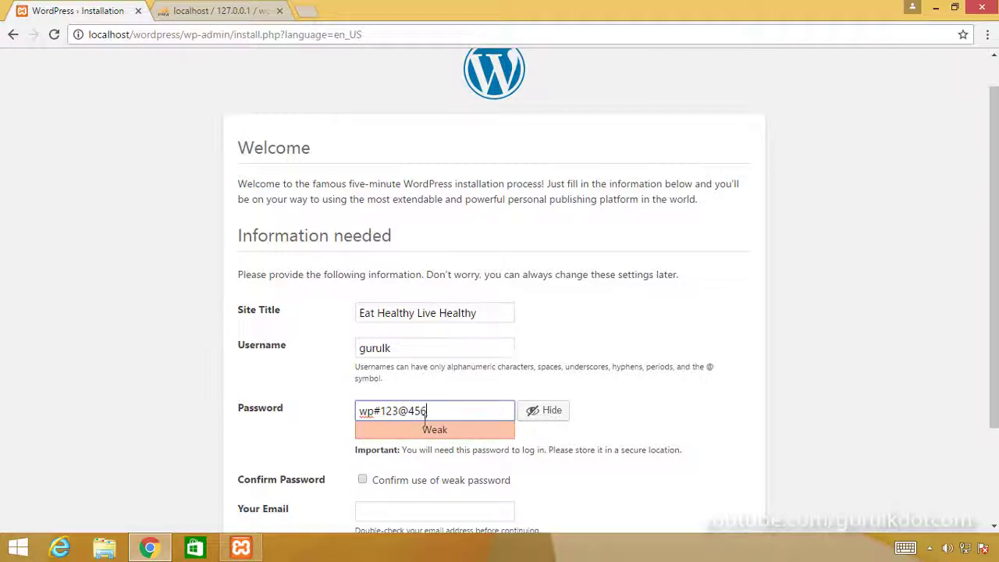
Step: Extend the custom password until it is rated Strong, then copy it
key("ctrl+a")
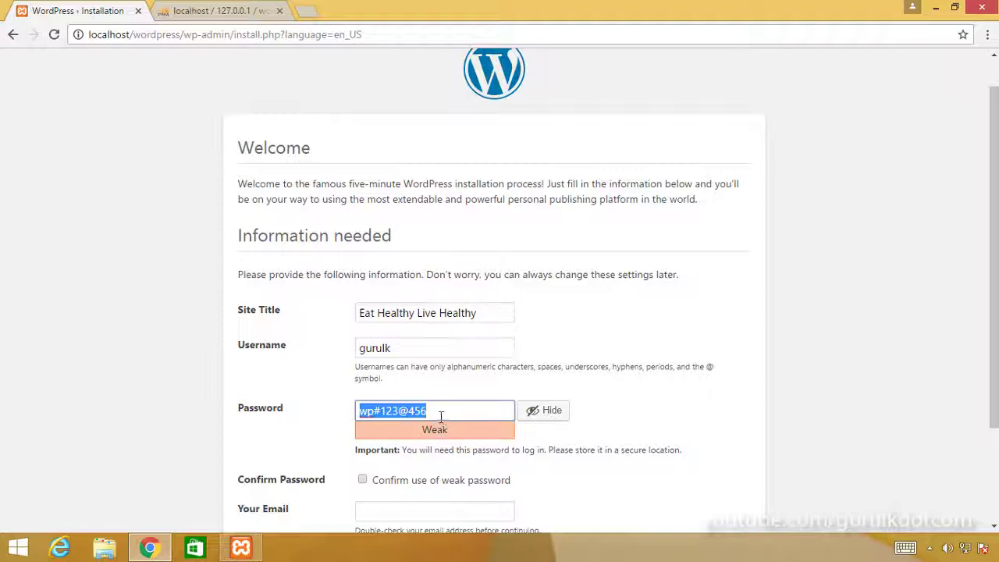
left_click(441, 418)
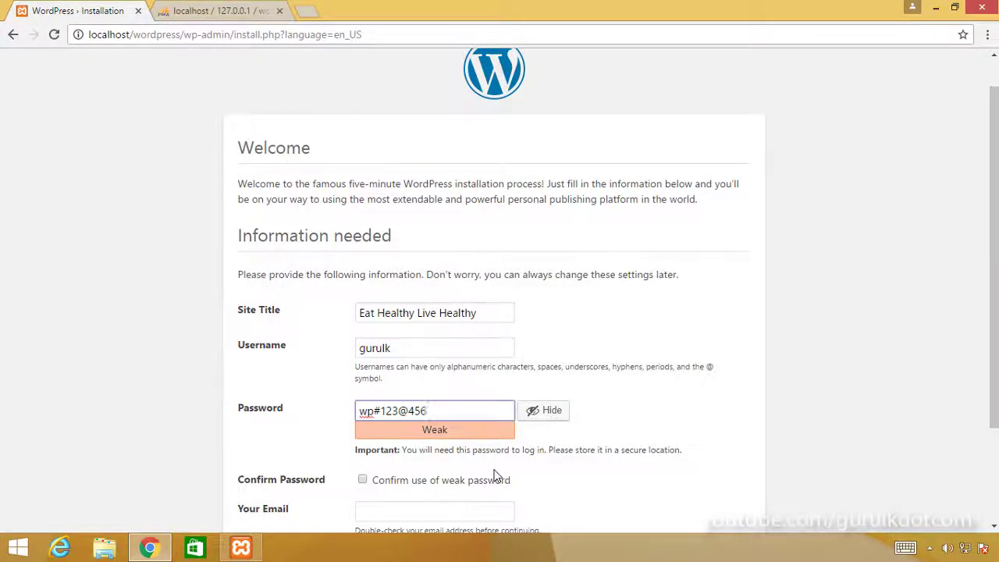
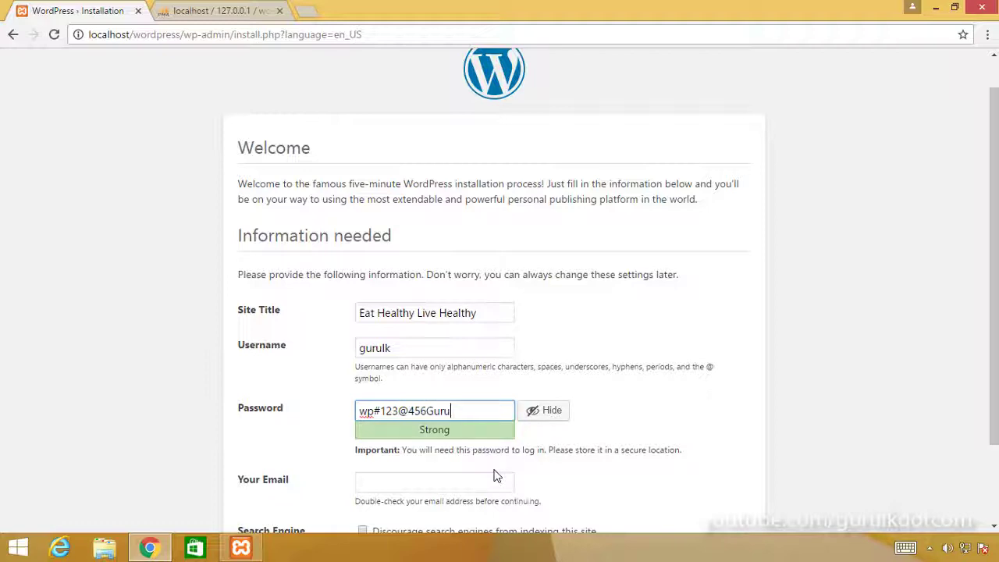
left_click_drag(457, 412, 359, 414)
left_click(472, 422)
left_click_drag(459, 420, 404, 428)
right_click(401, 415)
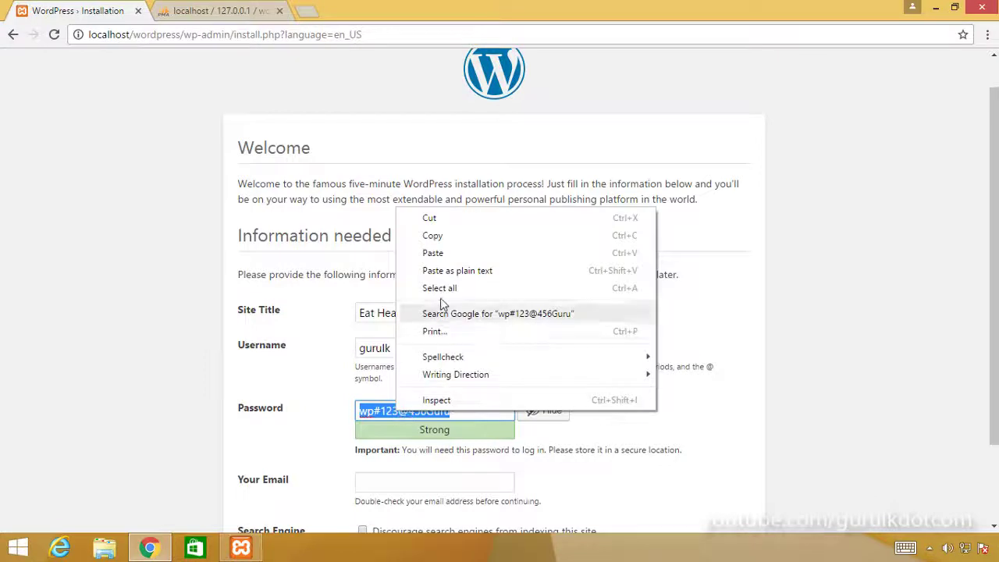
left_click(433, 235)
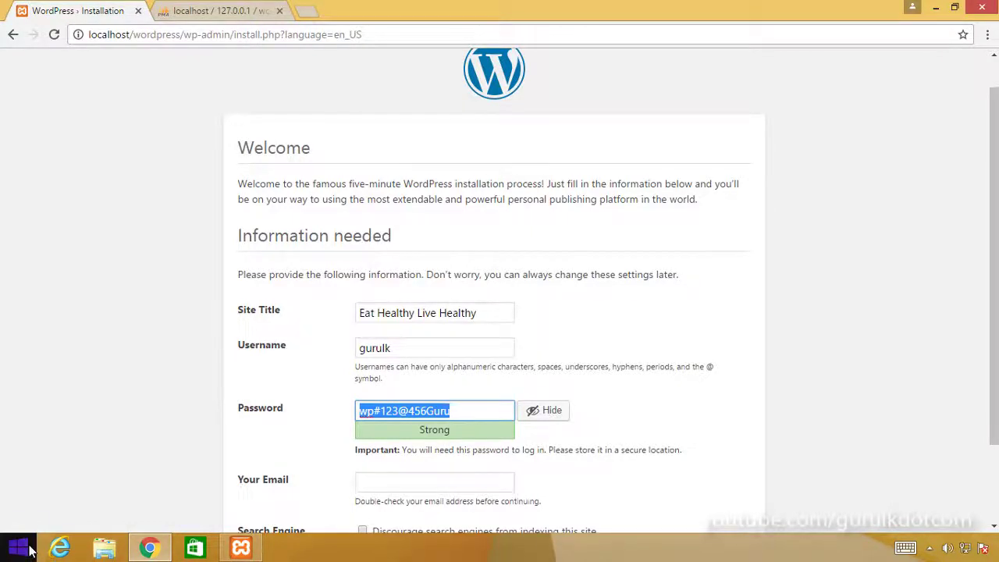
Step: Paste the password into Notepad, save it as pw on the Desktop, and close it
key("ctrl+v")
left_click(42, 159)
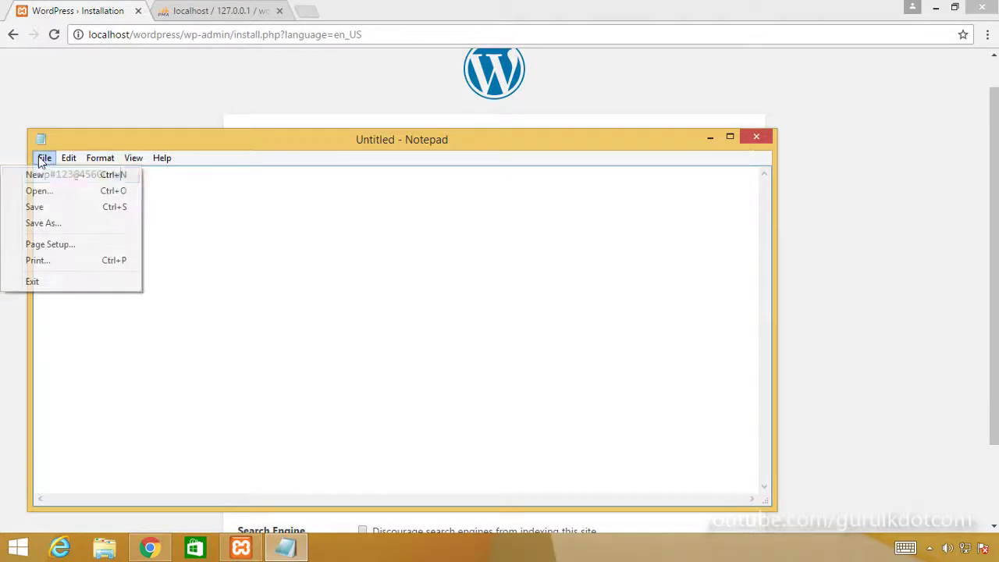
left_click(43, 206)
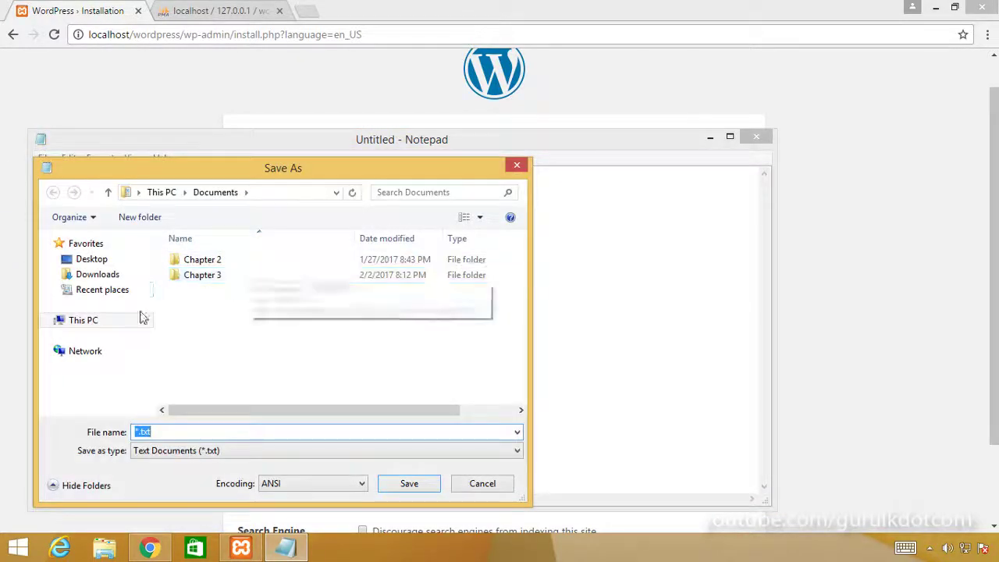
left_click(93, 259)
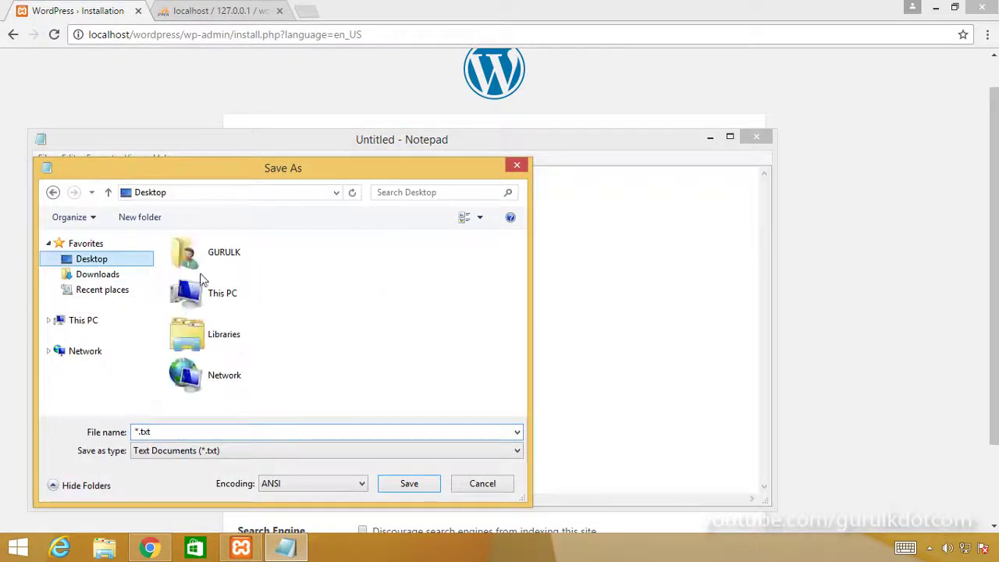
double_click(178, 437)
type("pw")
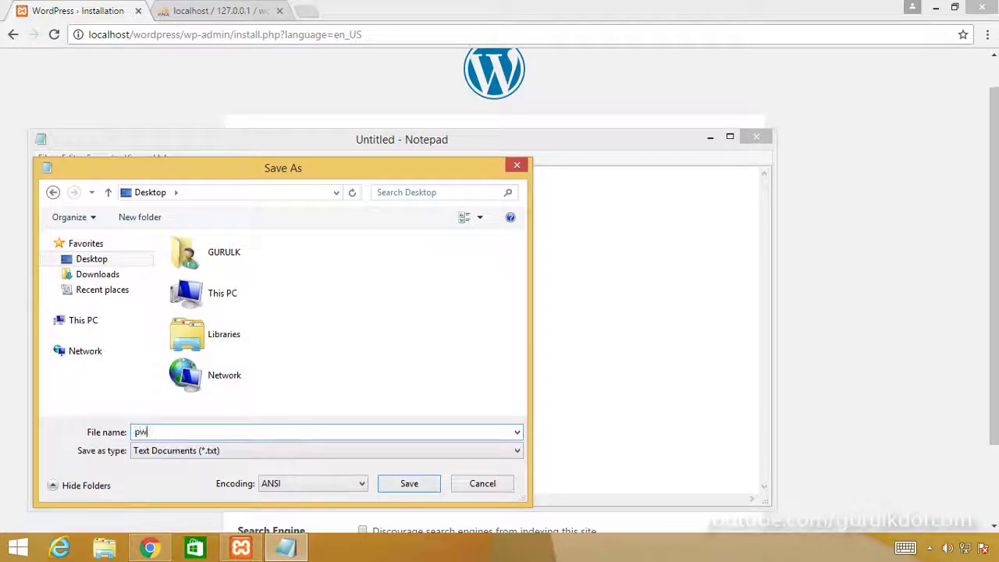
left_click(409, 483)
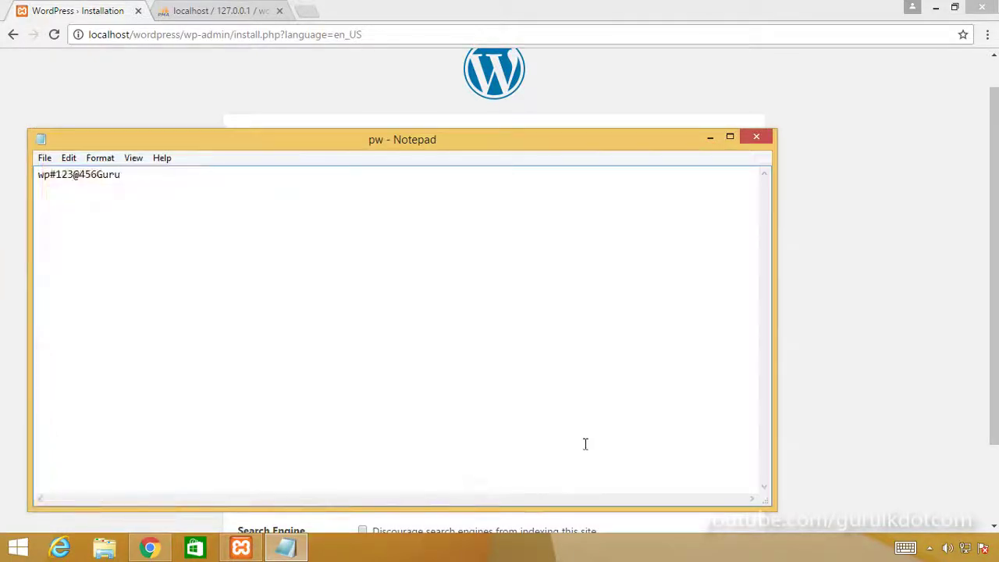
left_click(756, 137)
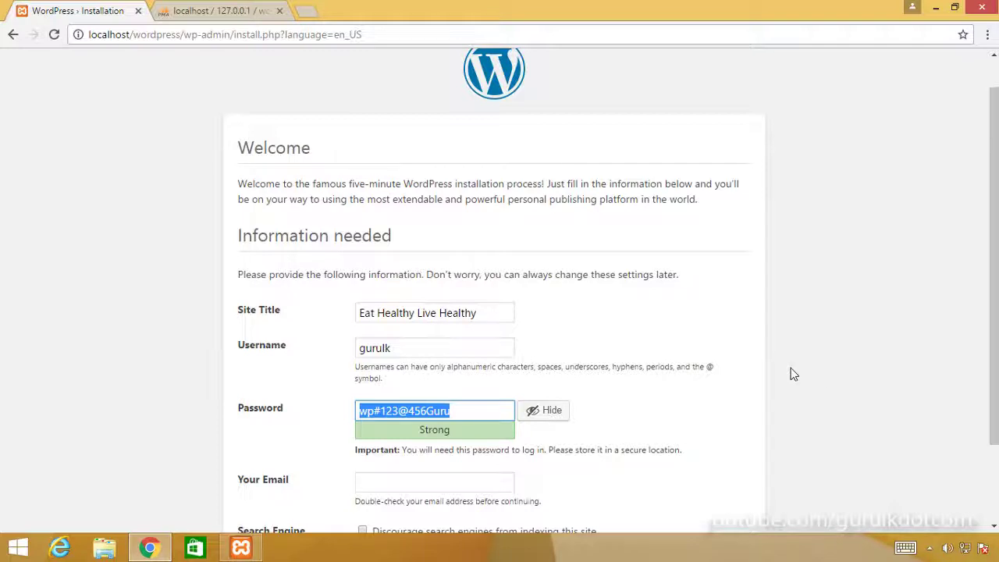
Step: Enter the admin e-mail address and leave search engine indexing allowed
left_click(811, 367)
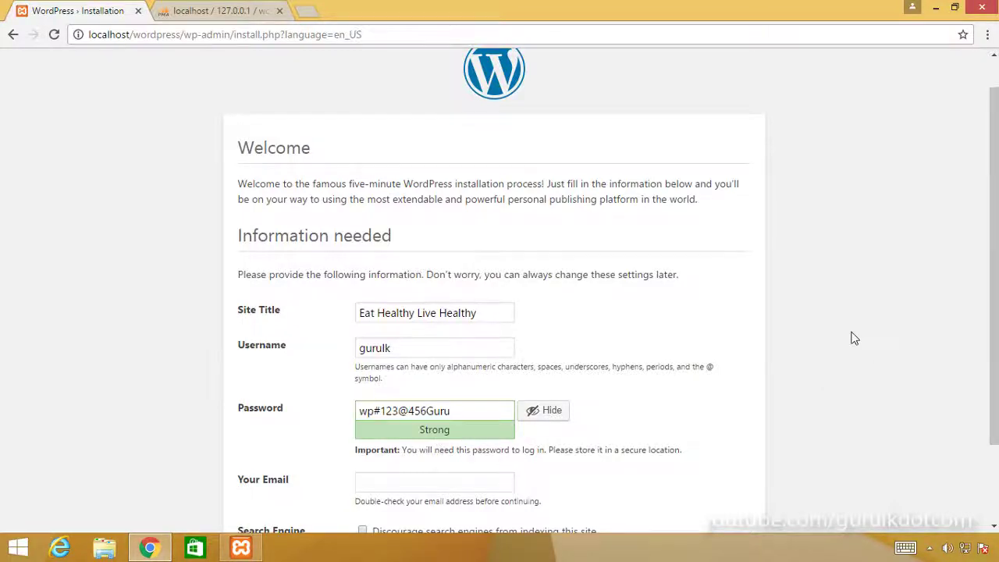
scroll(658, 313, "down", 3)
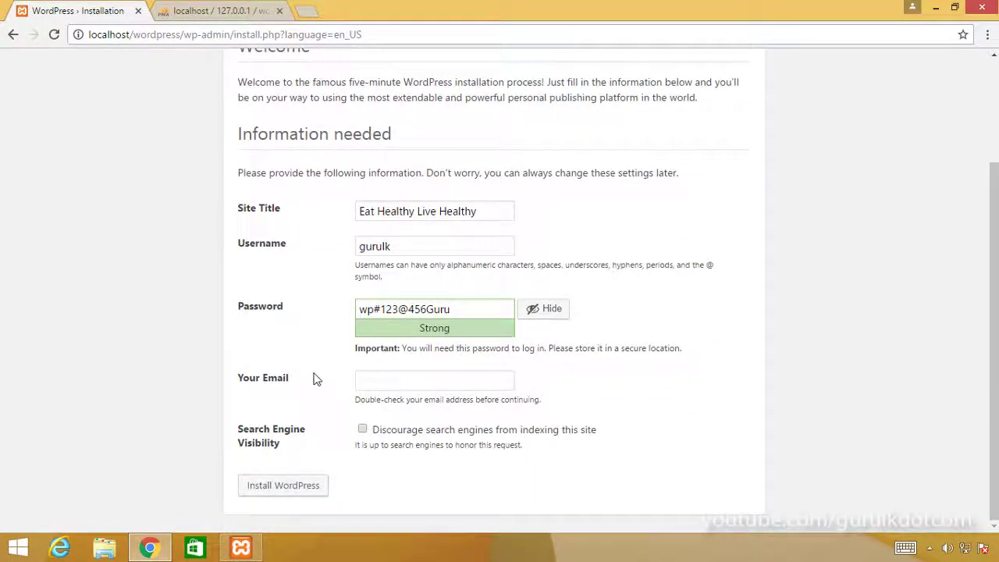
left_click(372, 388)
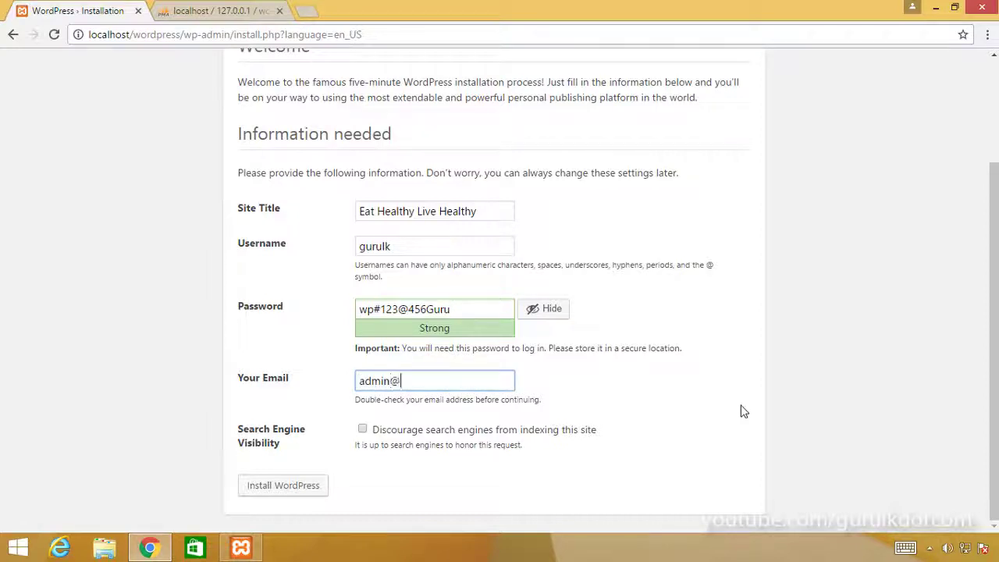
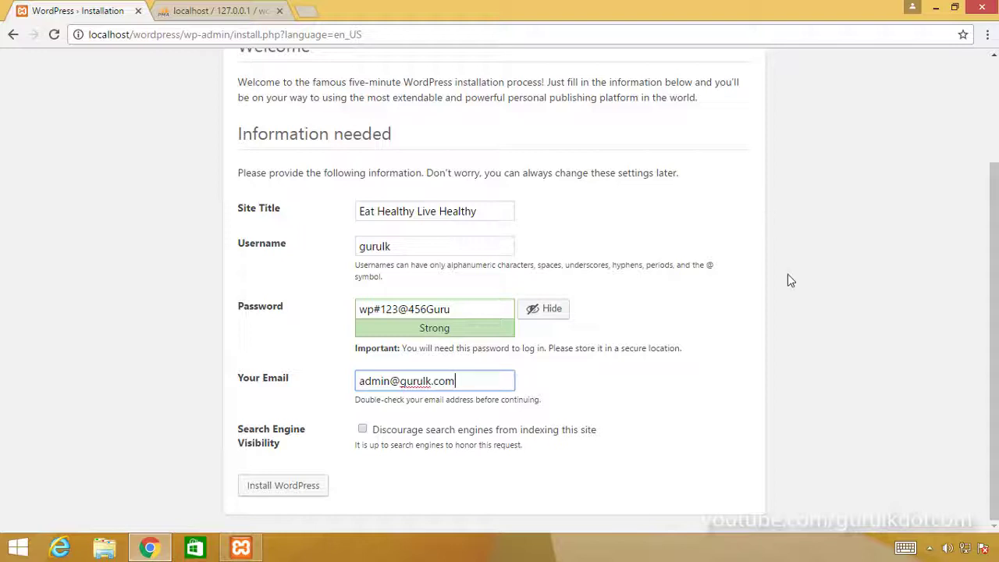
left_click(754, 334)
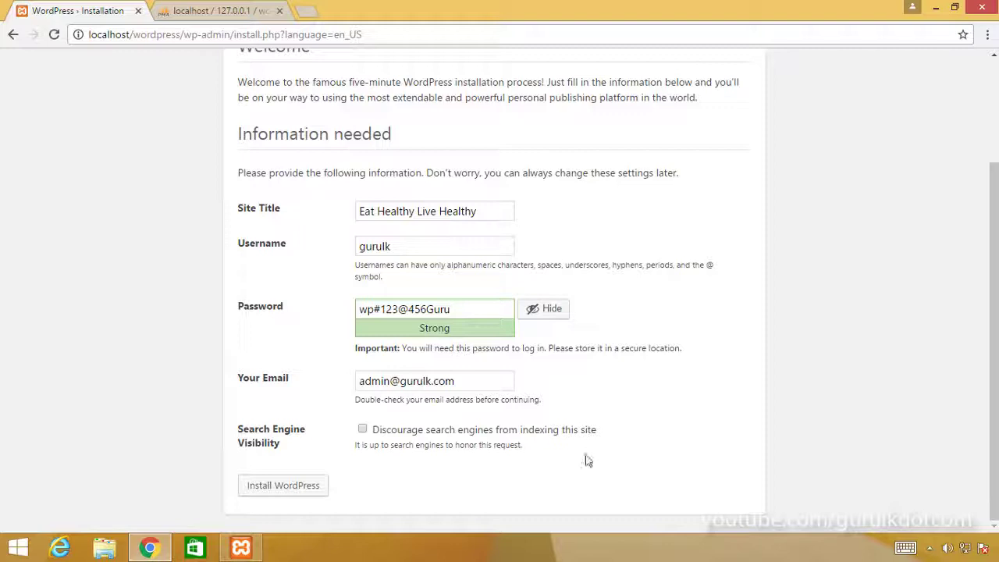
left_click(362, 431)
left_click(362, 431)
Step: Install WordPress and paste the saved password into the login form
left_click(303, 490)
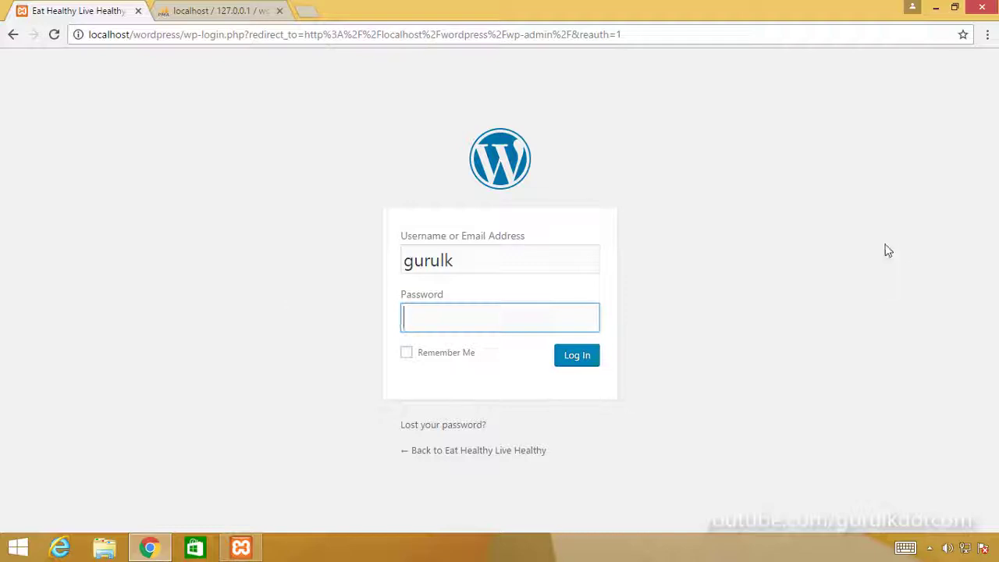
right_click(435, 325)
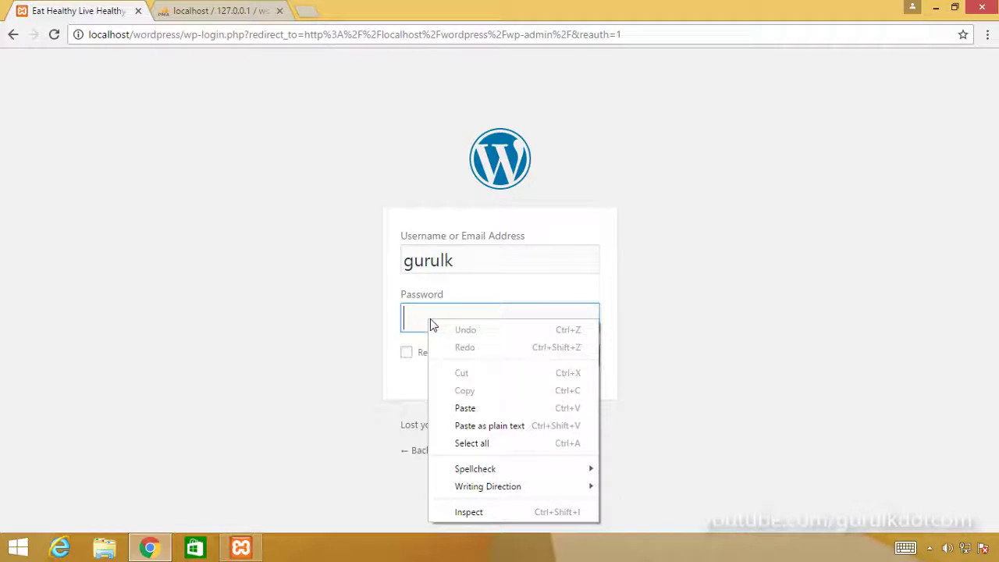
left_click(466, 408)
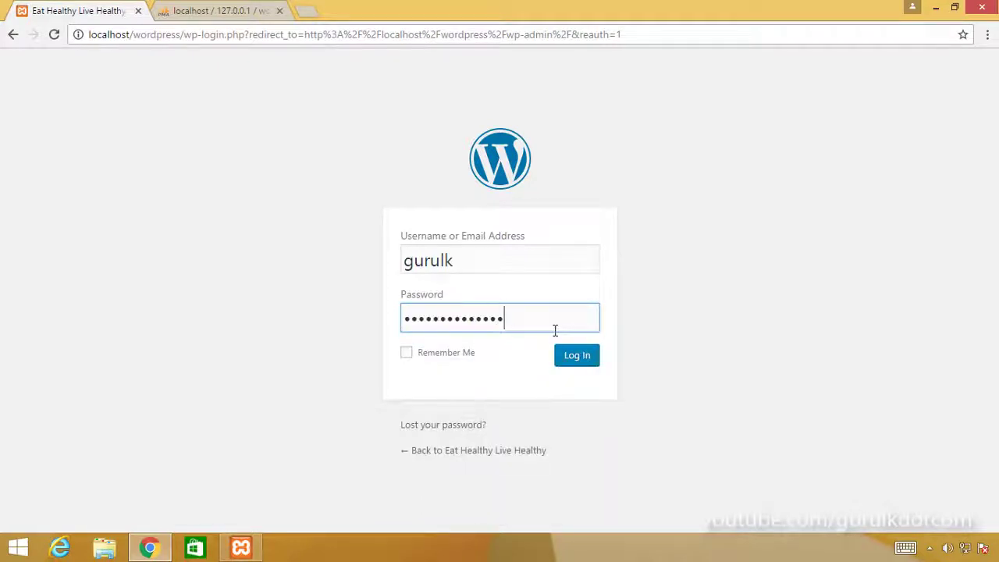
Step: Check the password against the pw note on the Desktop, then log in
left_click(927, 7)
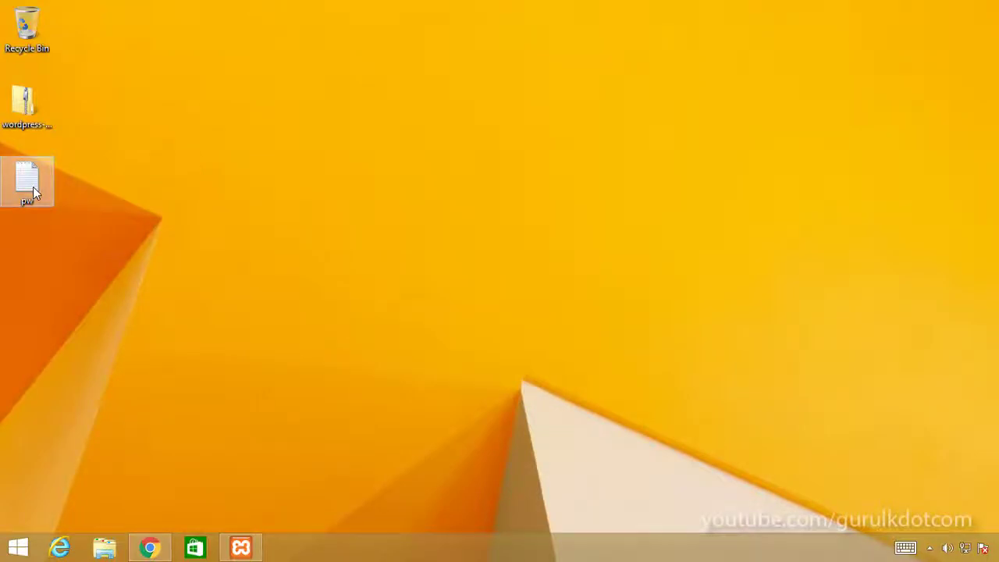
double_click(33, 188)
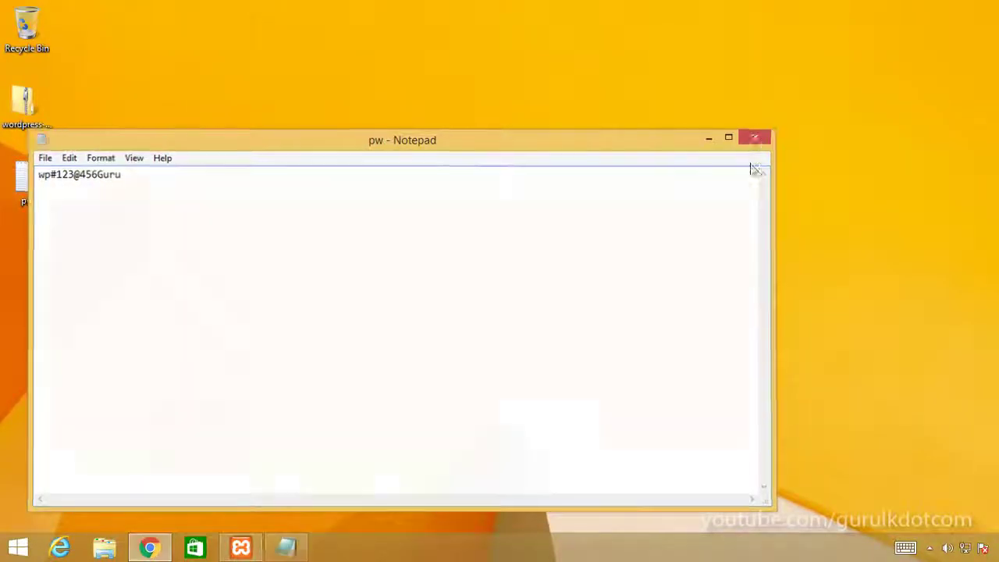
left_click(756, 137)
left_click(148, 549)
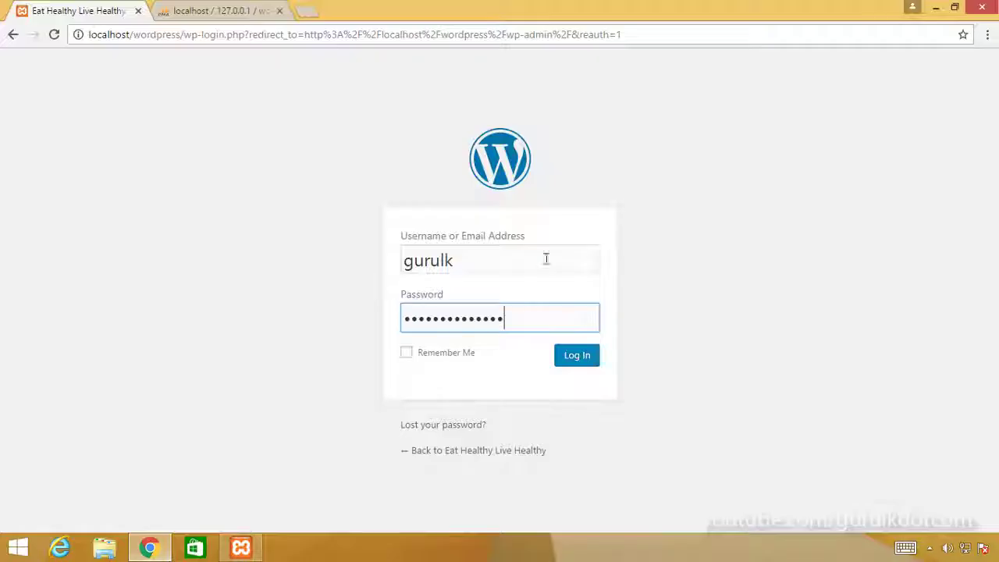
left_click(579, 356)
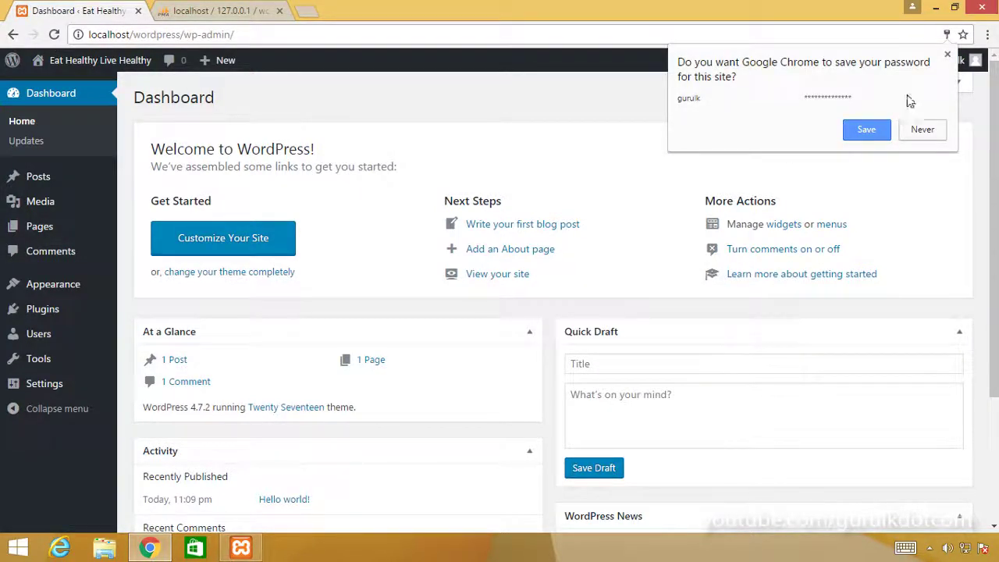
Step: Decline Chrome's save-password offer and visit the site from the admin bar
left_click(948, 54)
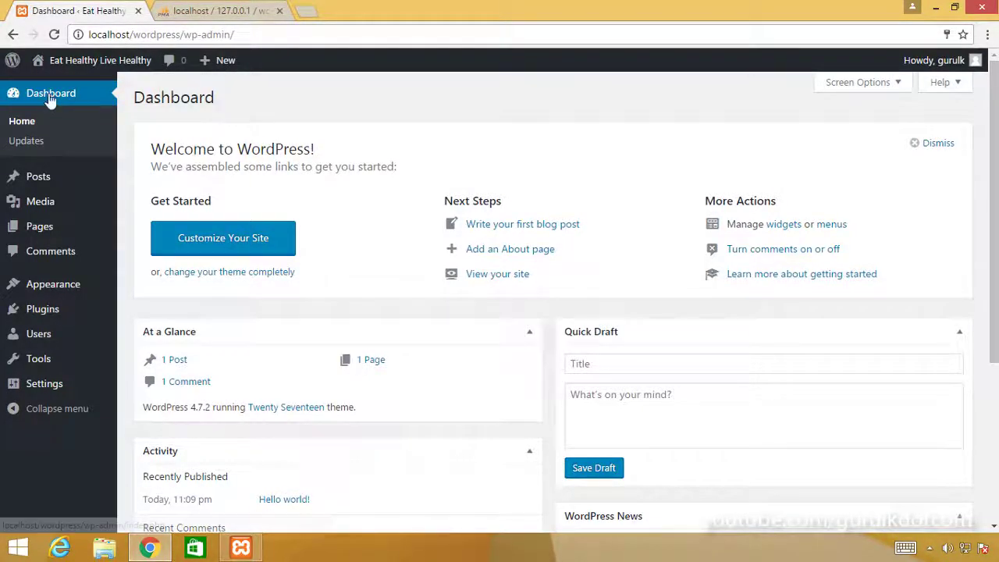
mouse_move(67, 69)
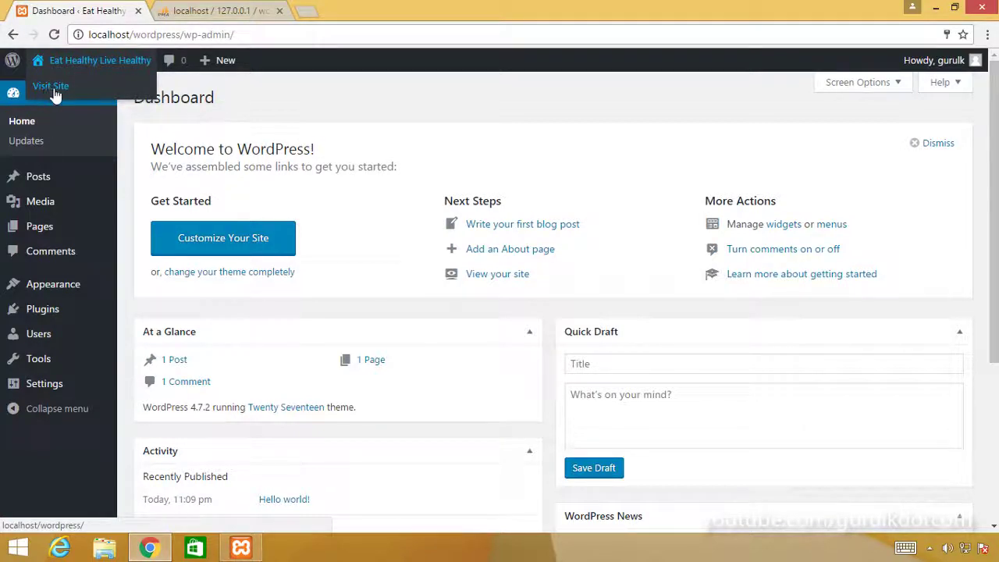
left_click(50, 87)
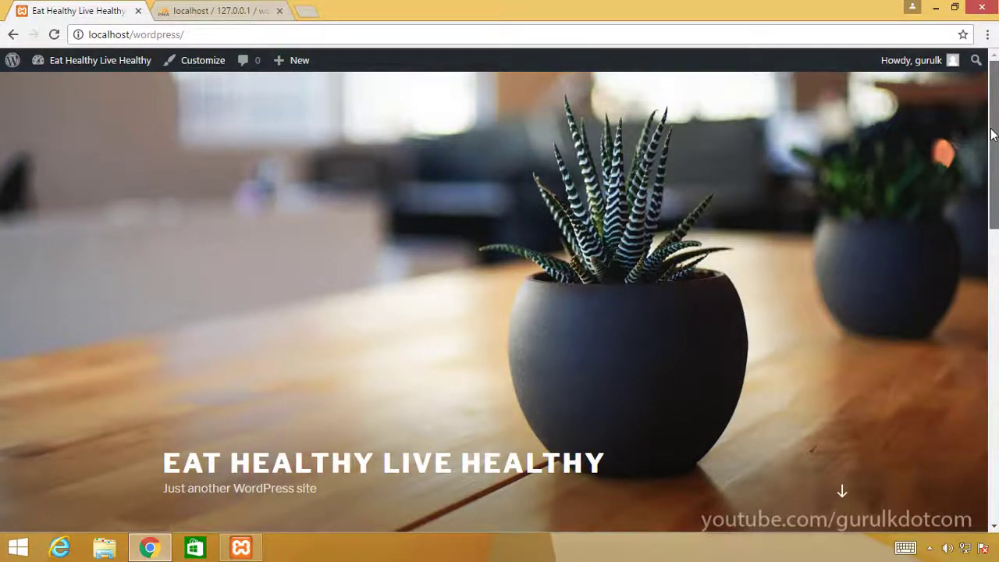
Step: Scroll the front page to view the Hello world! post and sidebar widgets
scroll(989, 226, "down", 4)
left_click_drag(994, 238, 976, 257)
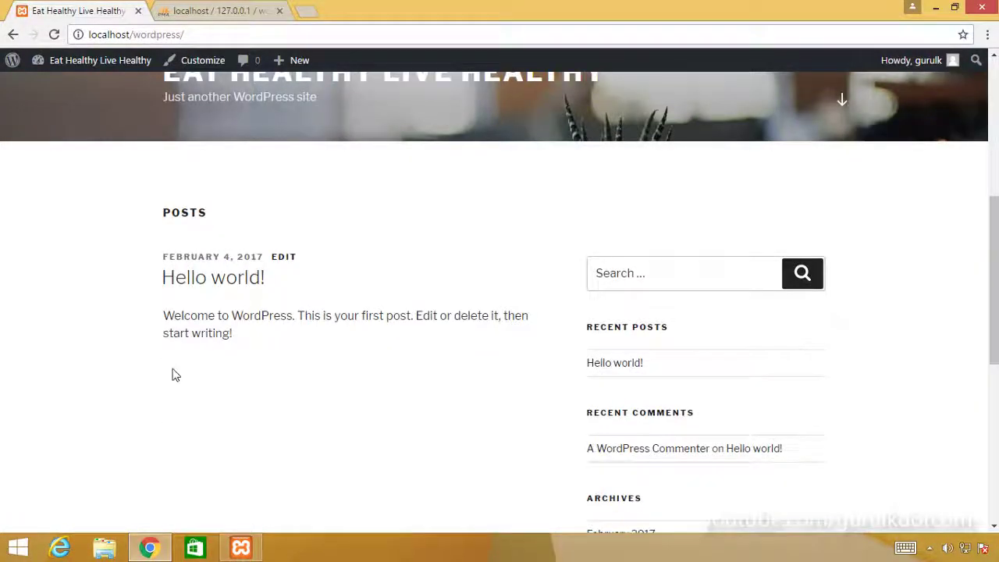